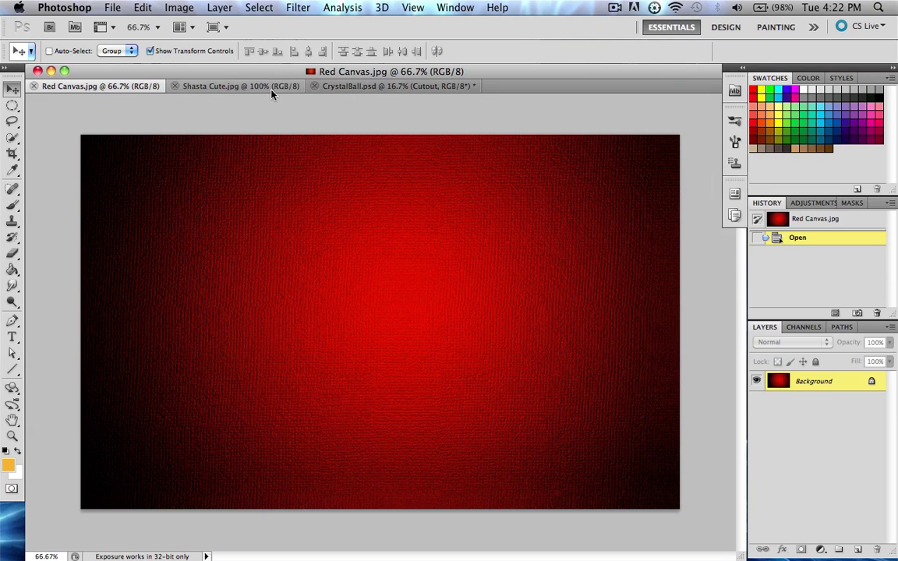
Create a white 512 × 512 px, 72 ppi document named 'gradient test'
left_click(113, 7)
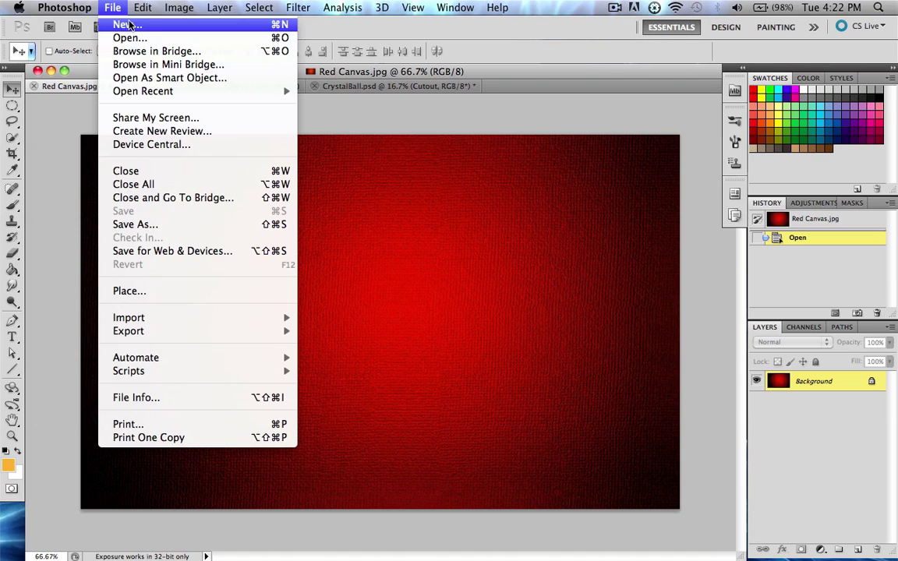
left_click(131, 24)
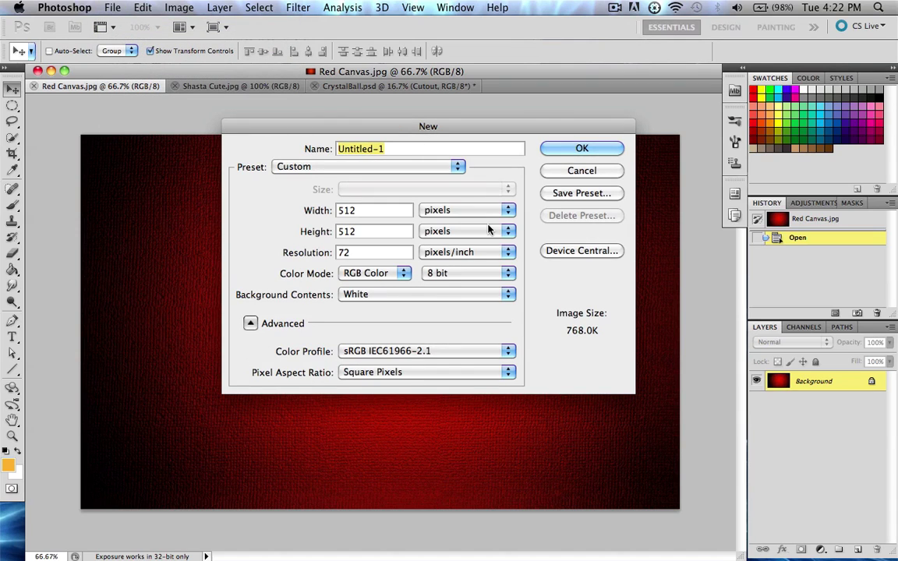
type("gradi")
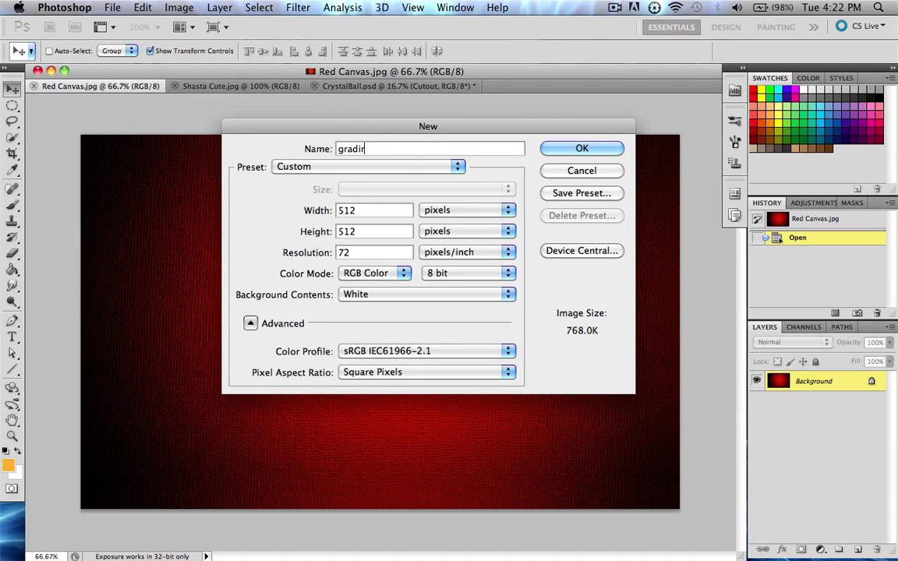
type("ent test")
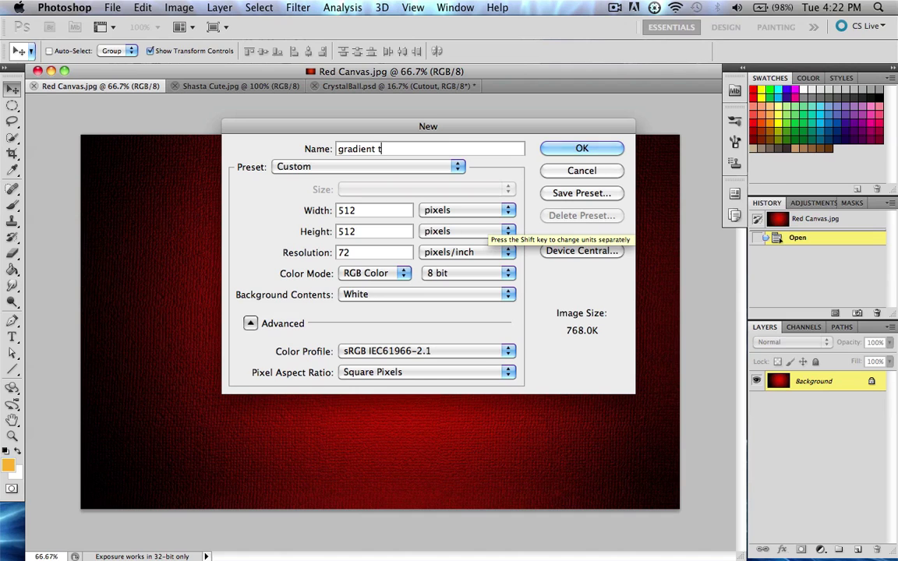
left_click(557, 148)
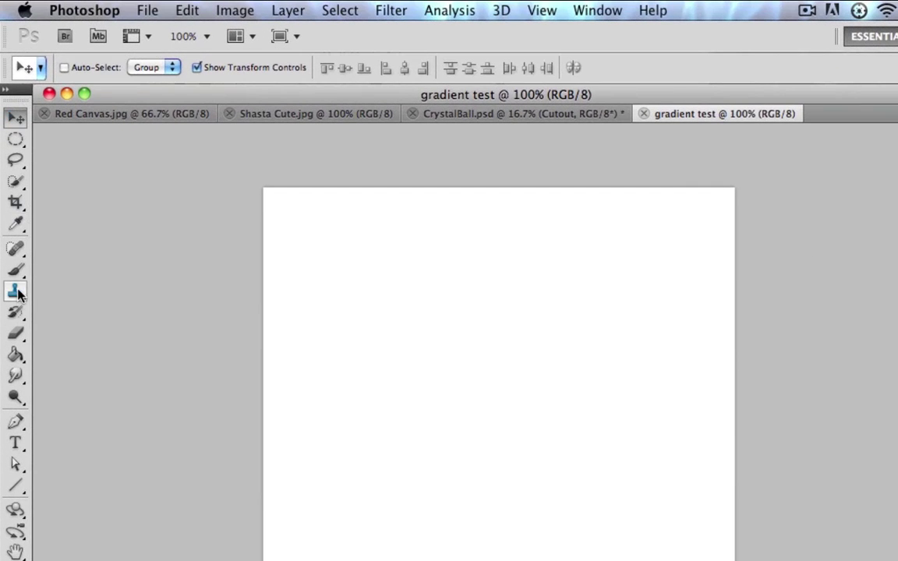
Select the Gradient Tool from the Paint Bucket flyout and bring up the Gradient Editor
left_click(16, 356)
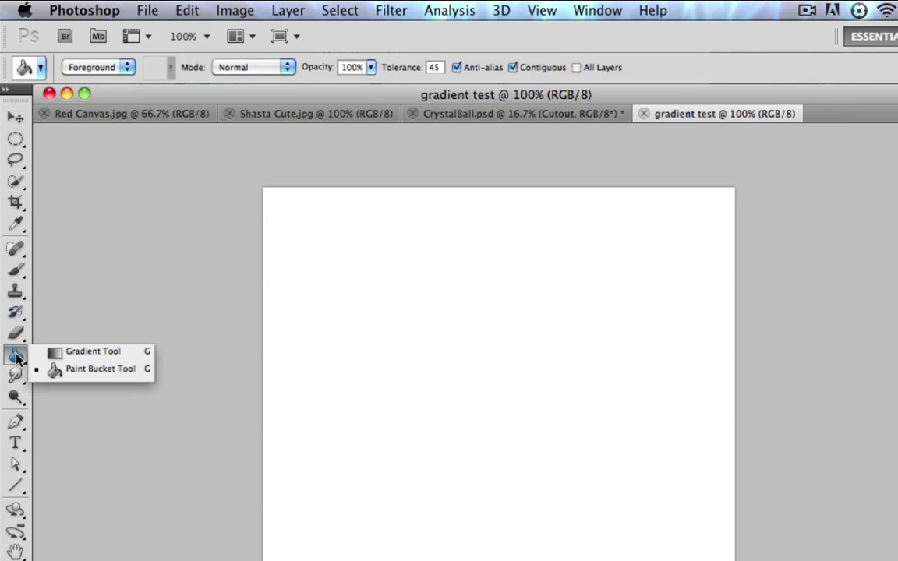
left_click(86, 352)
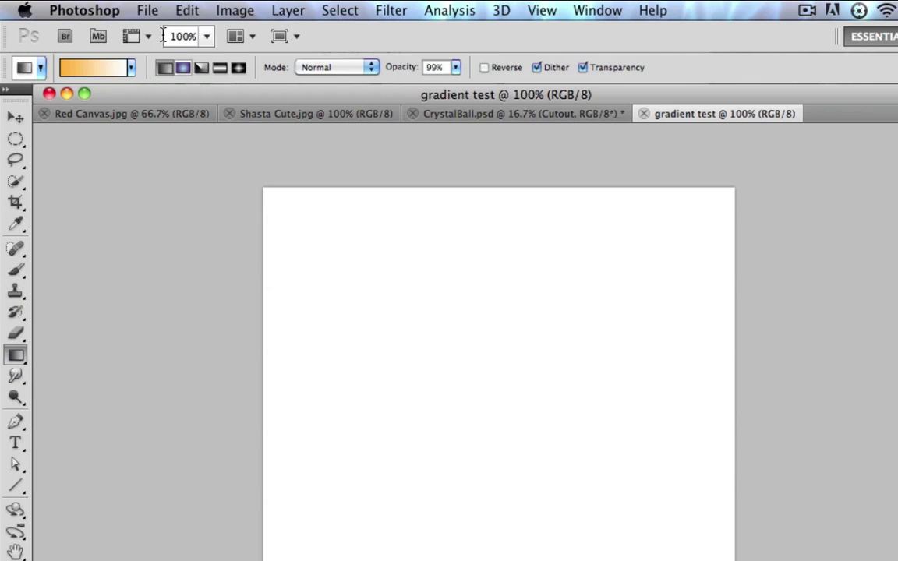
left_click(131, 67)
left_click(86, 67)
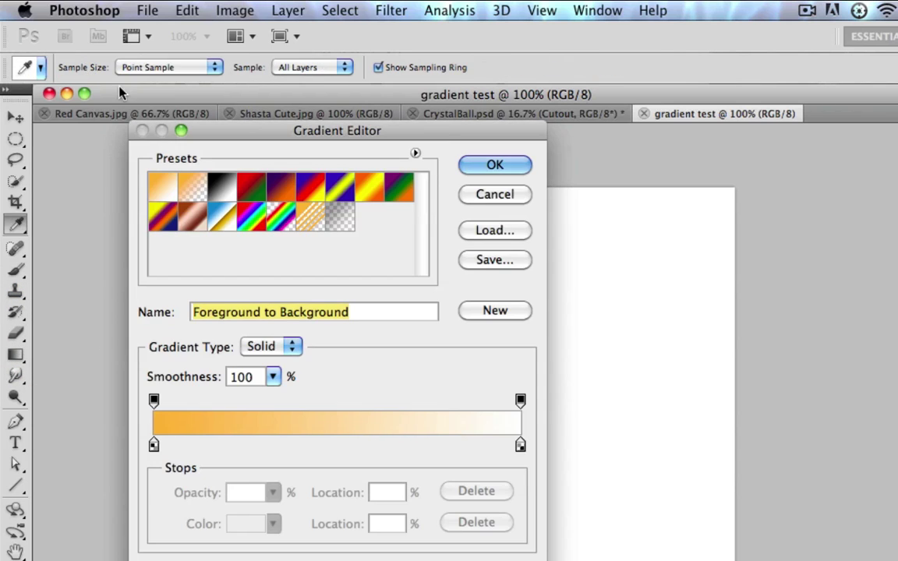
Set the gradient's starting stop to a bright, saturated green
double_click(154, 444)
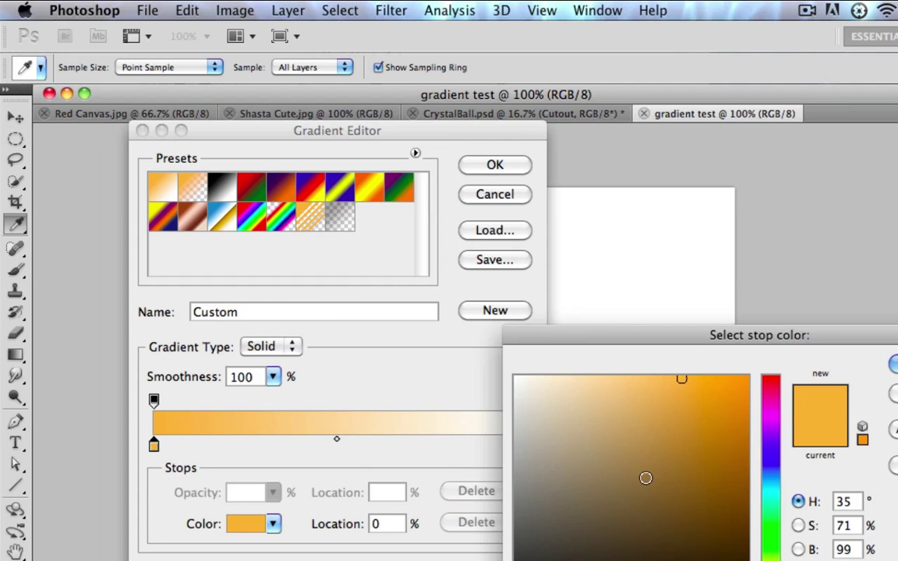
left_click_drag(771, 507, 771, 520)
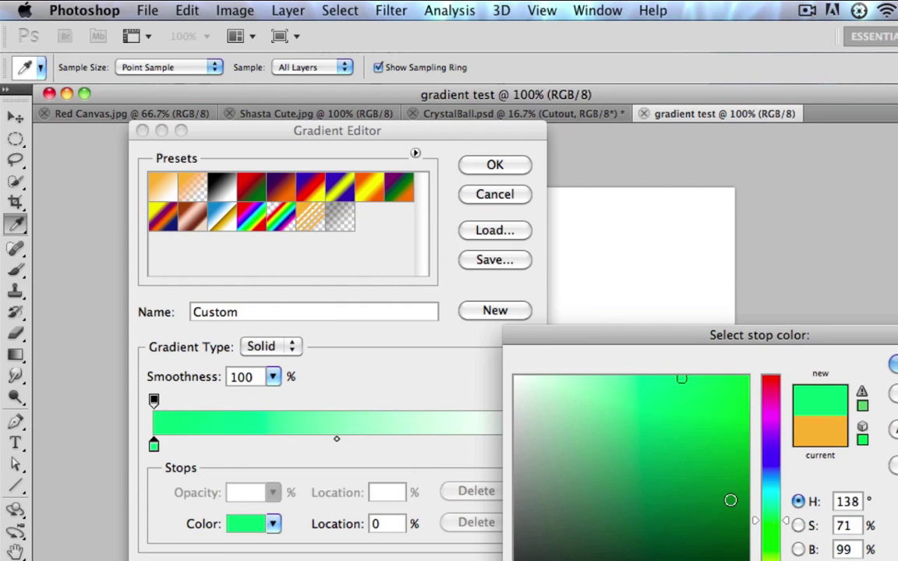
left_click(721, 492)
left_click_drag(721, 492, 725, 458)
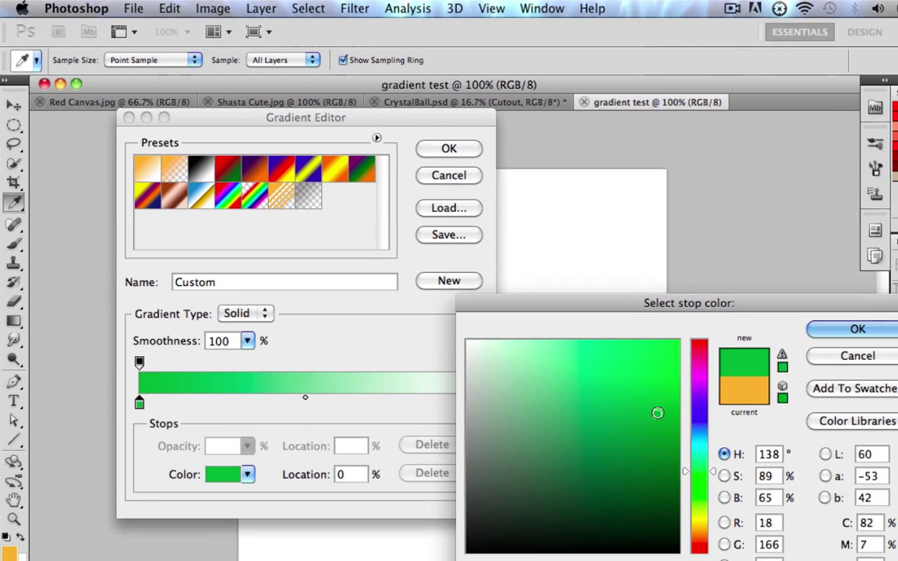
left_click_drag(657, 412, 677, 394)
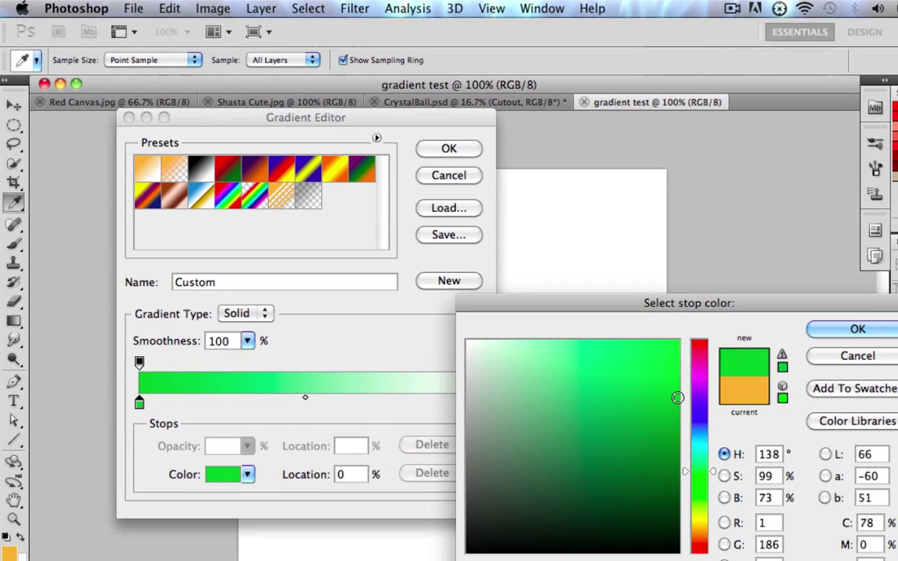
left_click(861, 330)
Make the ending stop black and accept the green-to-black gradient
double_click(471, 403)
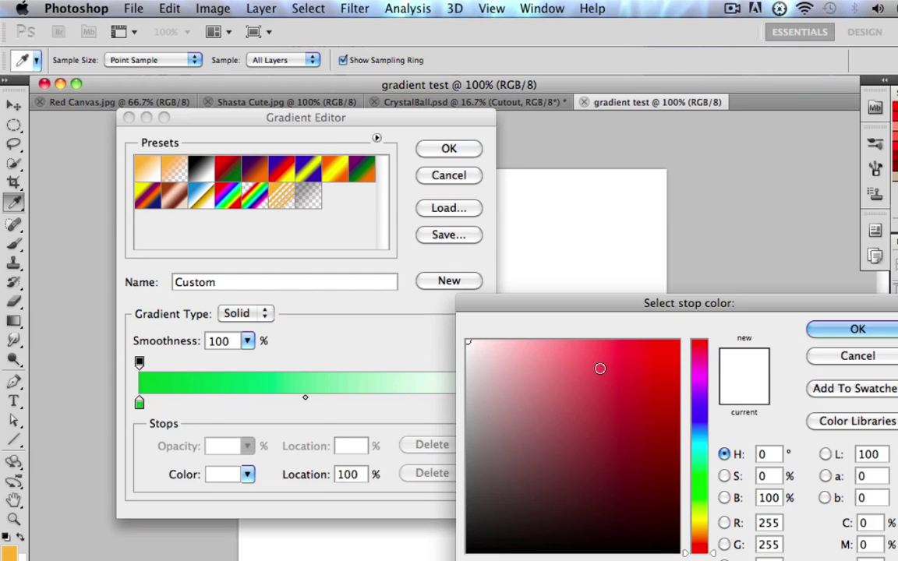
left_click_drag(598, 368, 678, 552)
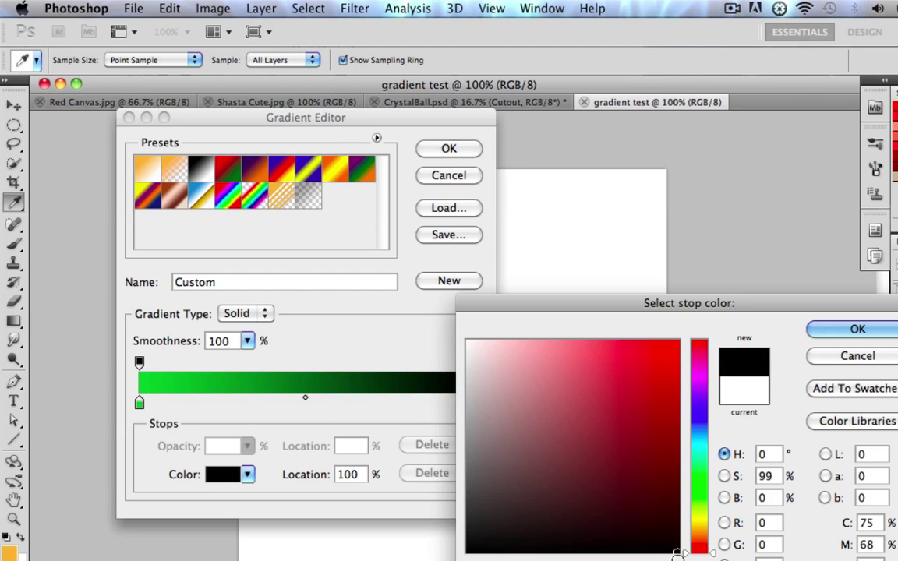
left_click(866, 331)
left_click(463, 148)
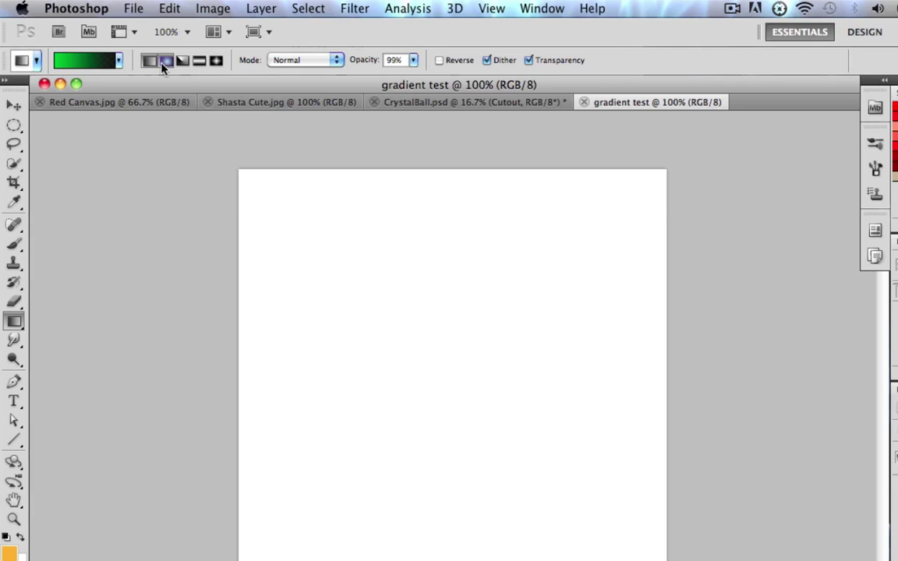
Choose the radial gradient style, test a centre-out green-to-black fill, then undo it
left_click(165, 61)
left_click_drag(445, 361, 662, 348)
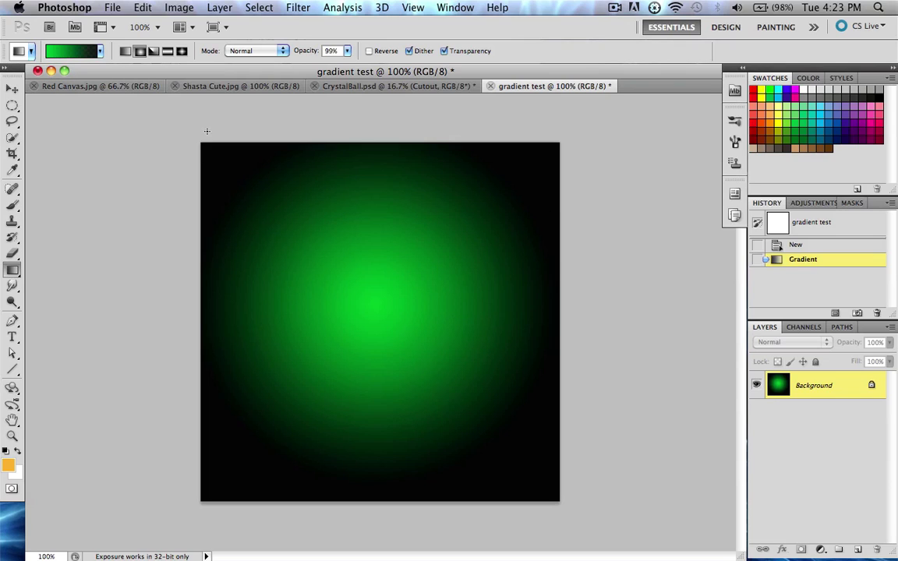
key("super+z")
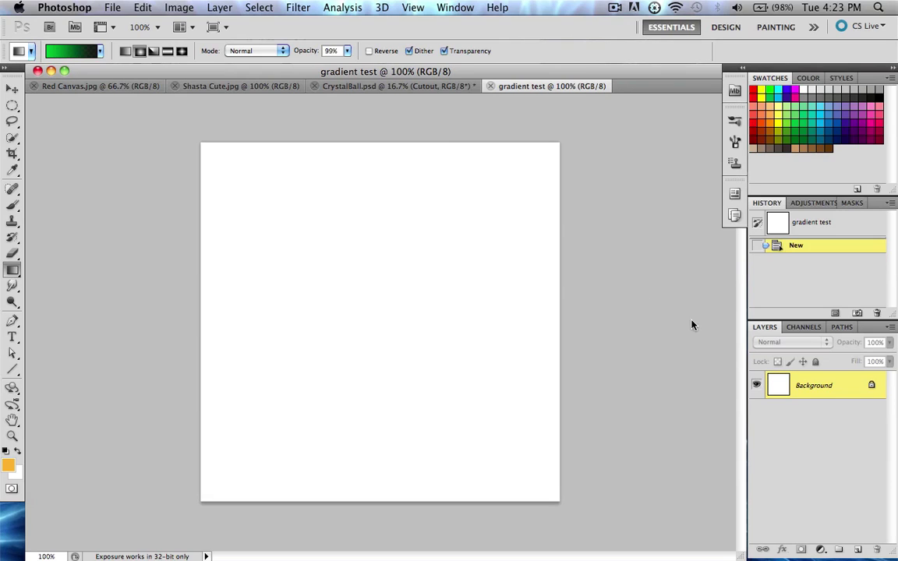
Add Layer 1 and fill it with a centre-out radial green-to-black gradient, redrawing it once
left_click(858, 550)
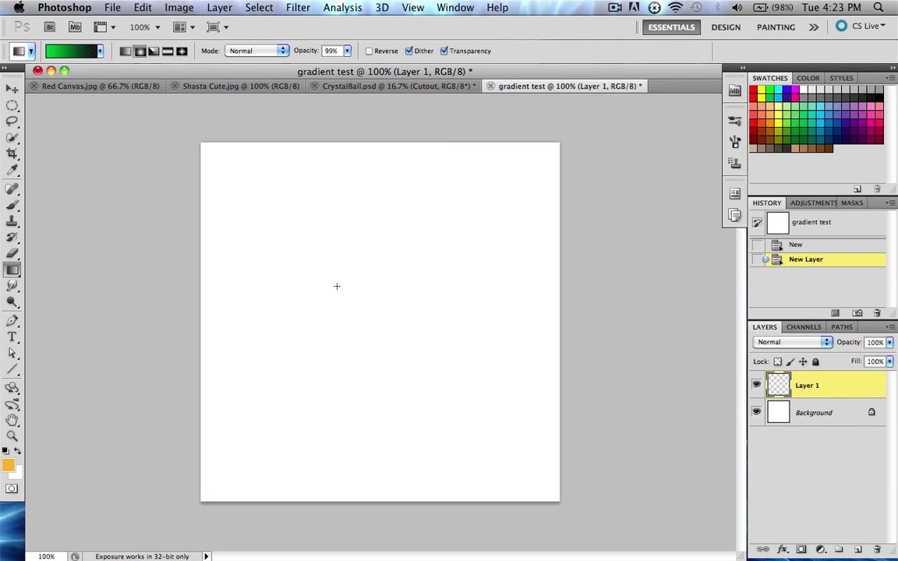
left_click_drag(410, 305, 600, 294)
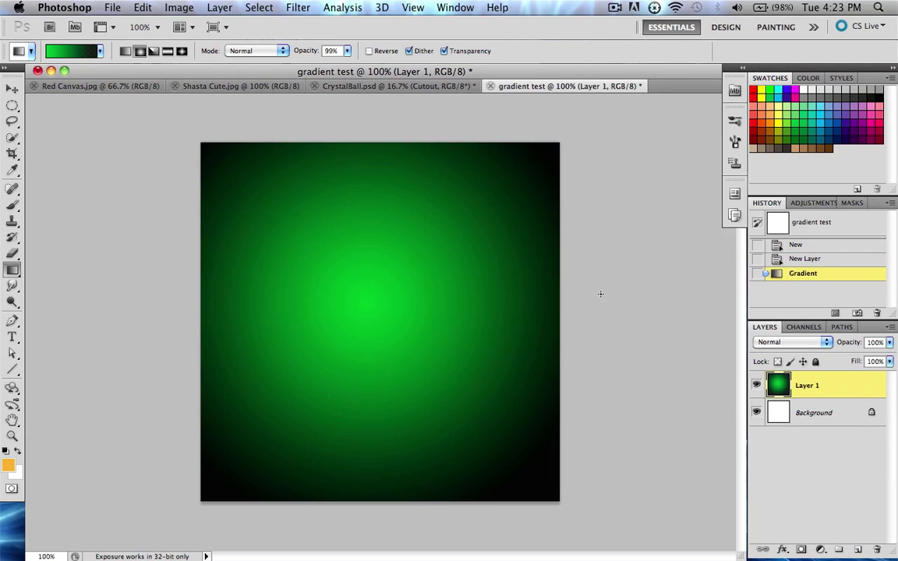
key("super+z")
left_click_drag(390, 303, 580, 304)
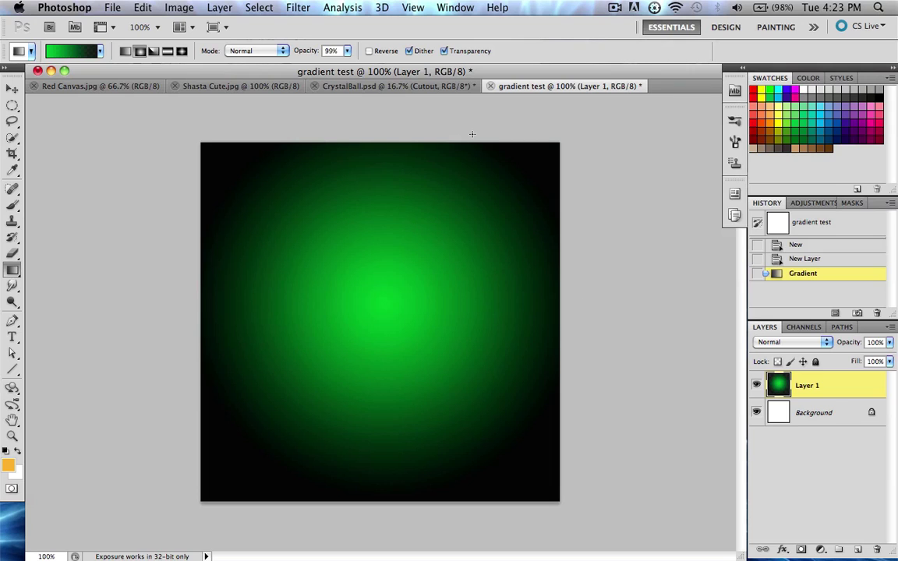
Browse the Filter menu's Artistic, Blur and Other submenus, ending on Filter Gallery
left_click(300, 7)
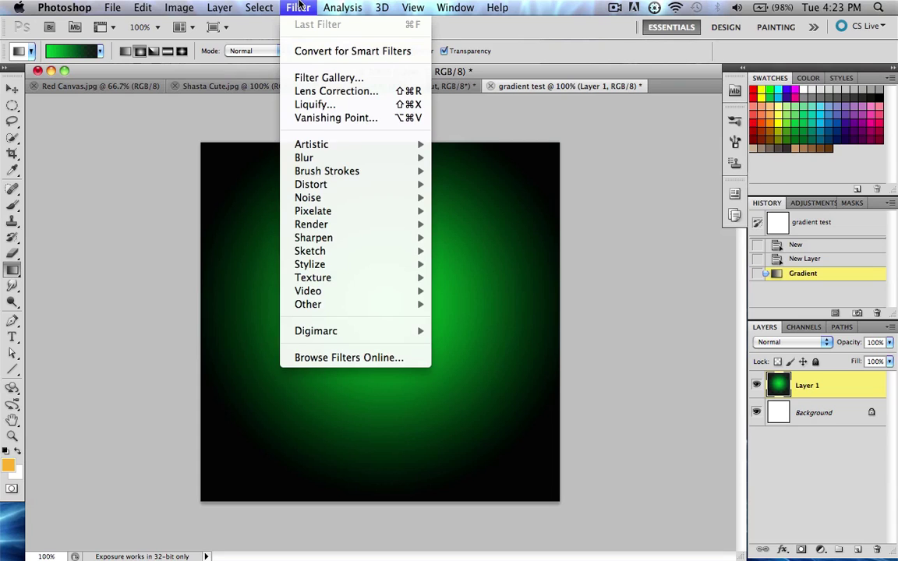
left_click(300, 6)
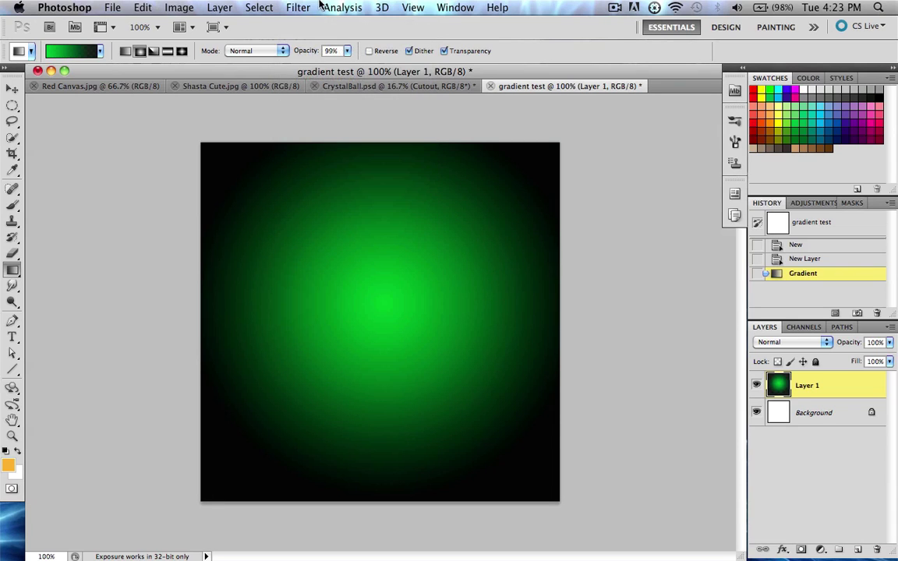
left_click(297, 7)
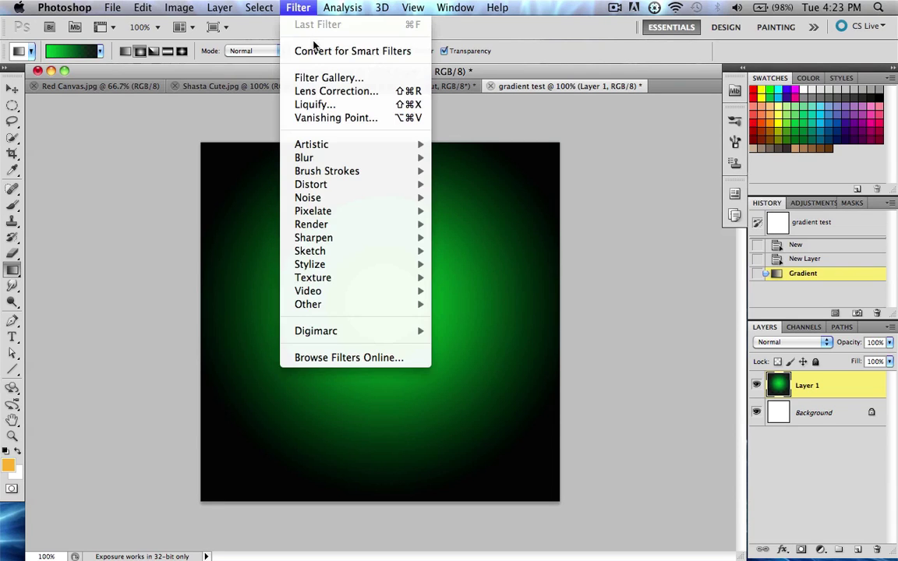
mouse_move(318, 160)
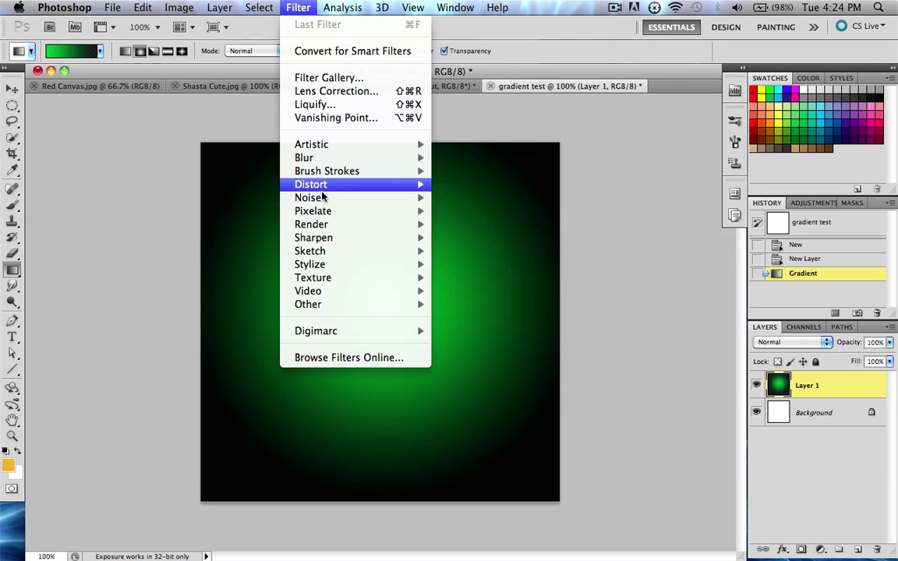
mouse_move(359, 304)
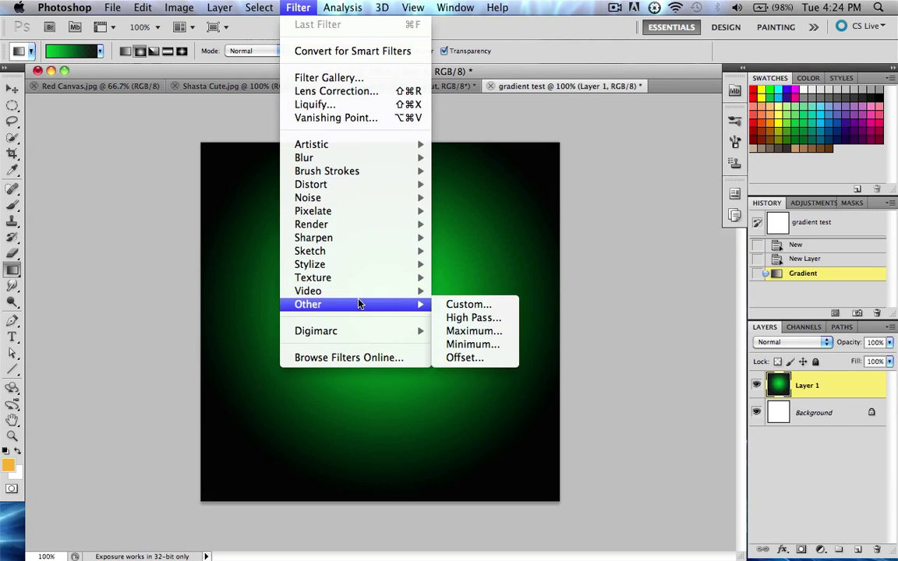
mouse_move(366, 145)
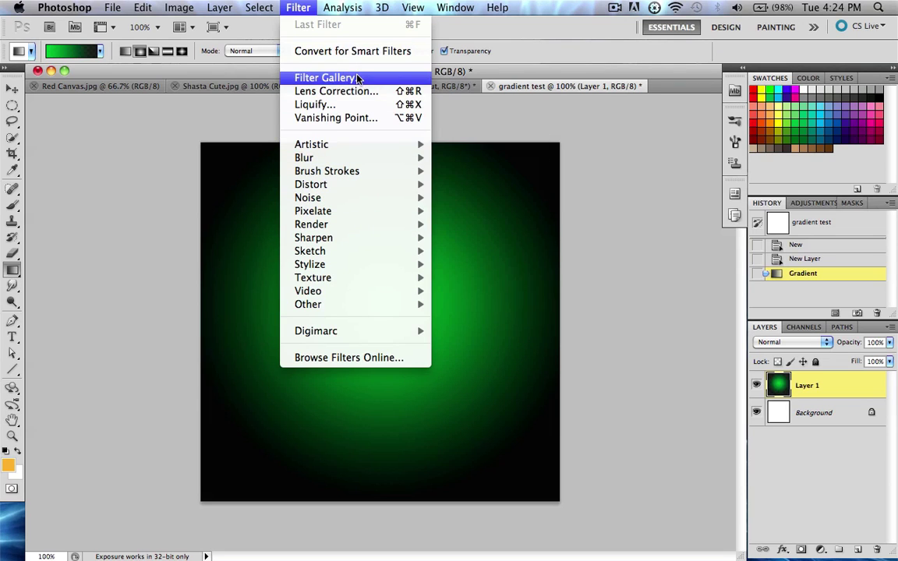
In Filter Gallery, zoom the preview out and back to 100%, try Colored Pencil, then cancel
left_click(324, 78)
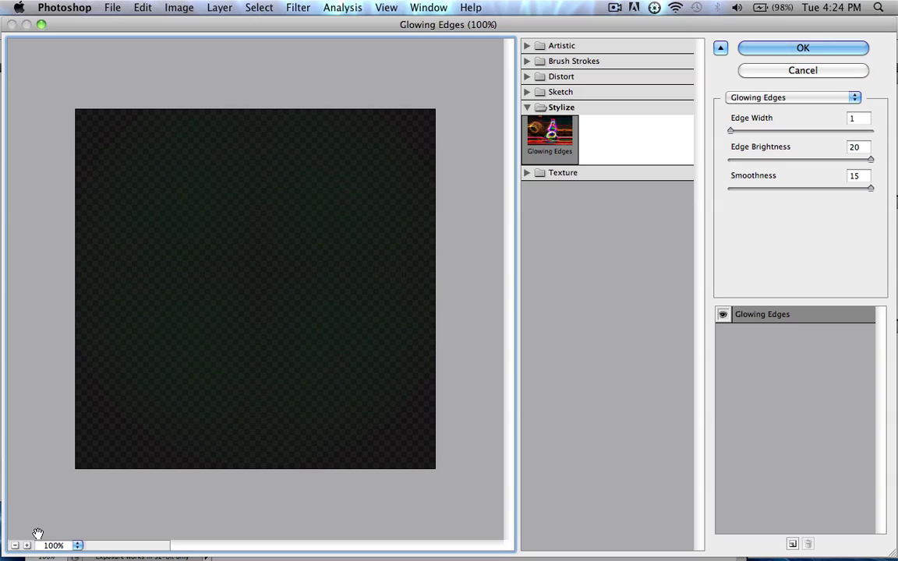
left_click(15, 545)
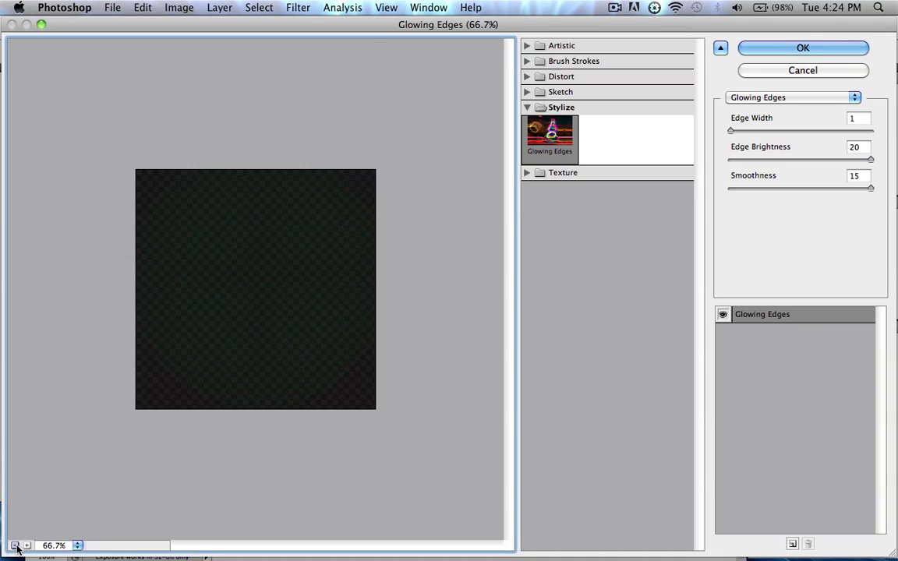
left_click(15, 546)
left_click(27, 546)
left_click(27, 546)
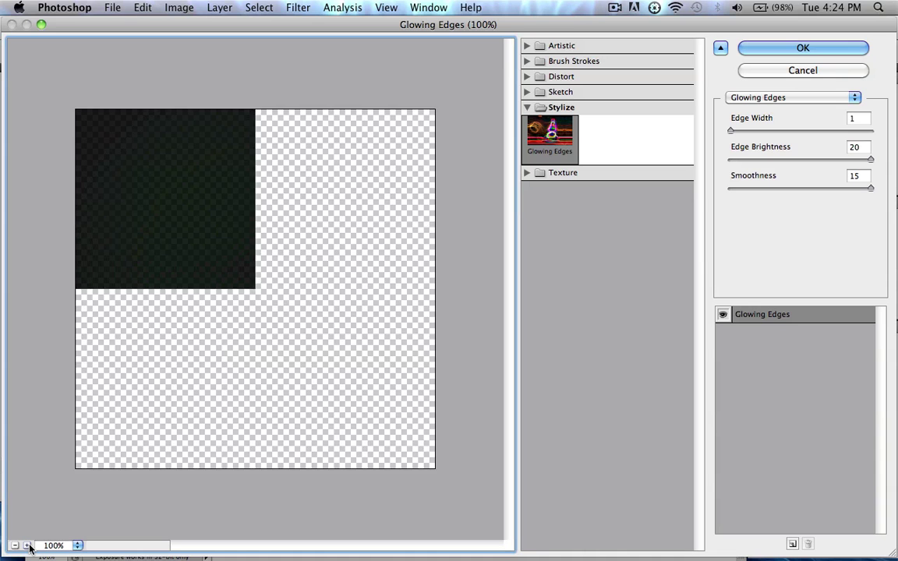
left_click(527, 106)
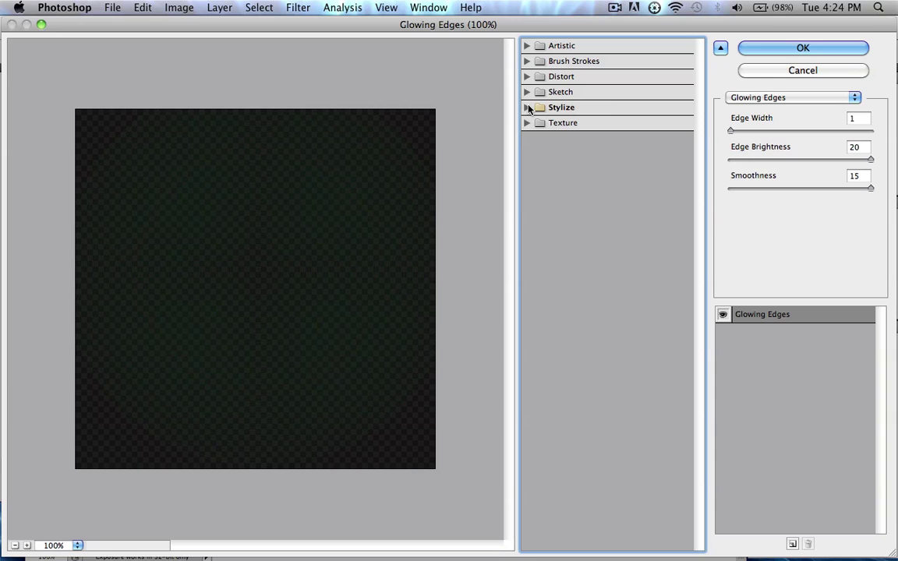
left_click(527, 46)
left_click(555, 88)
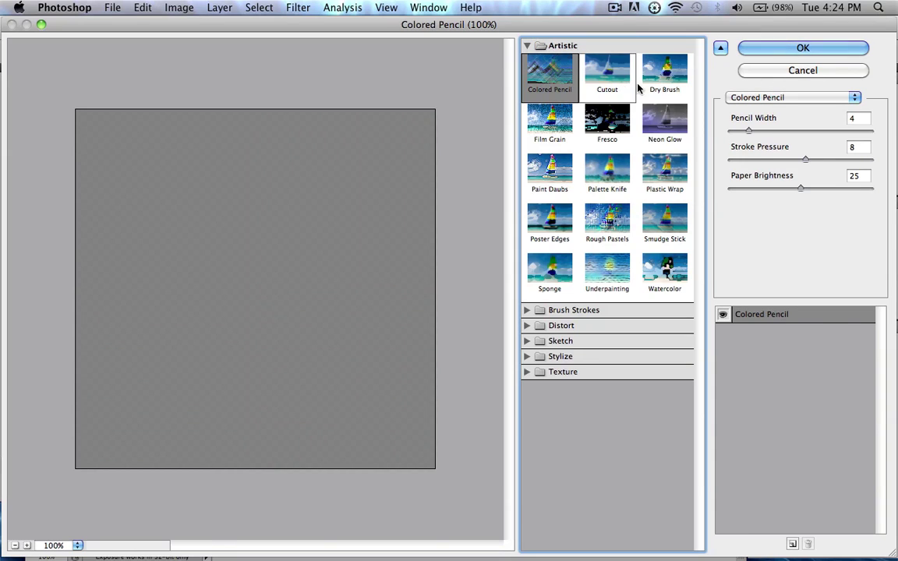
left_click(811, 72)
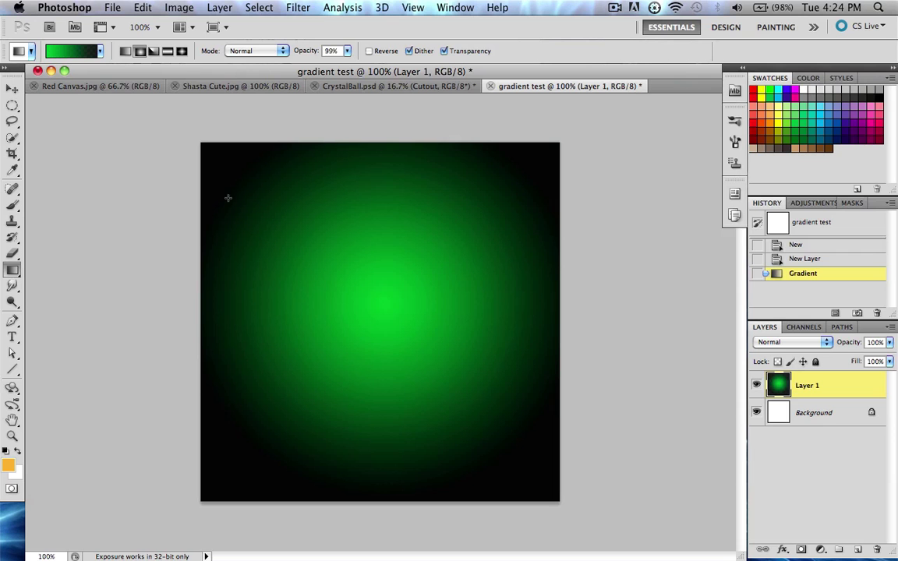
With the Move tool active, reopen Filter Gallery and preview Distort's Diffuse Glow
left_click(12, 89)
left_click(298, 7)
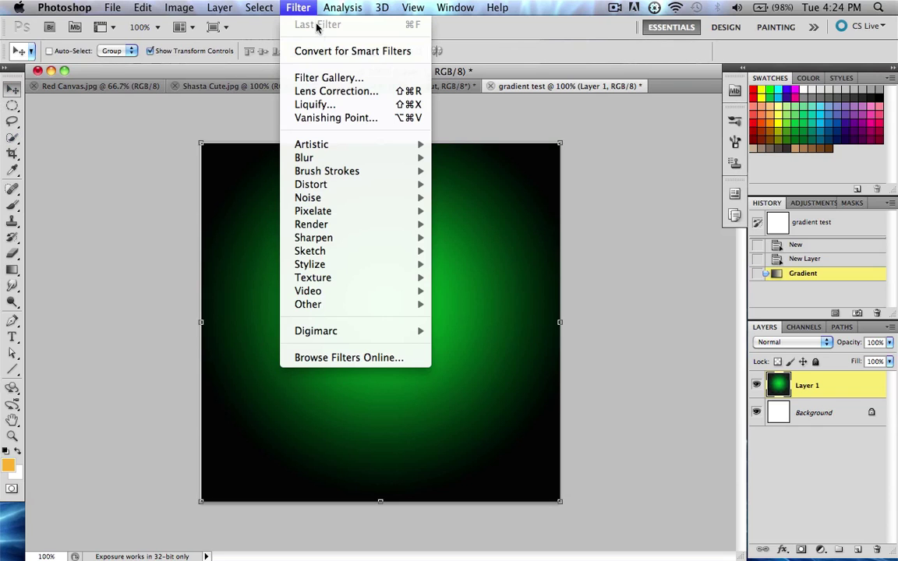
left_click(296, 77)
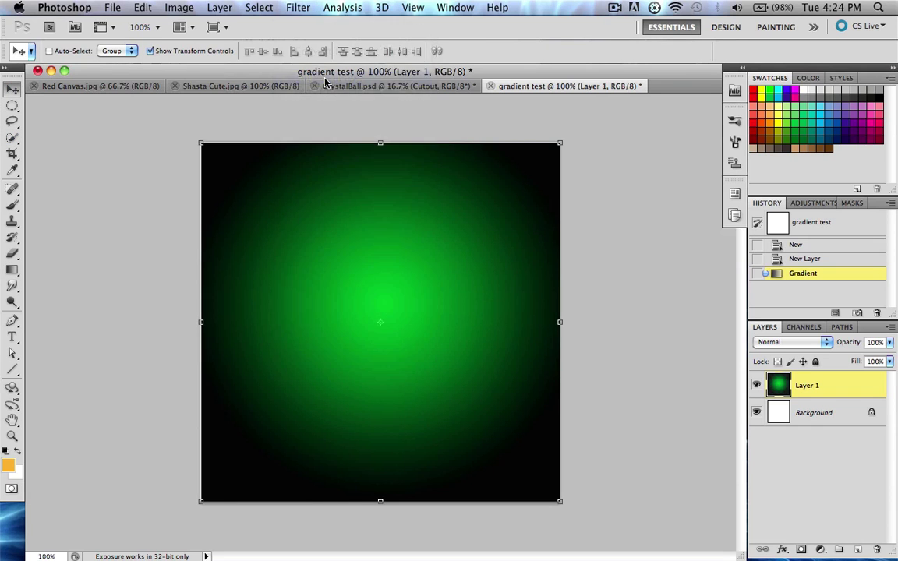
left_click(537, 109)
left_click(538, 77)
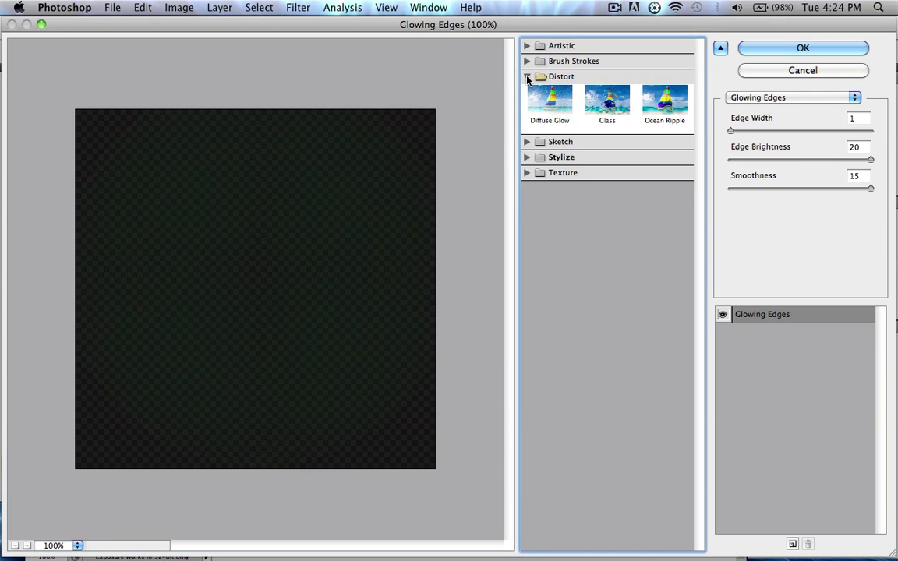
left_click(569, 104)
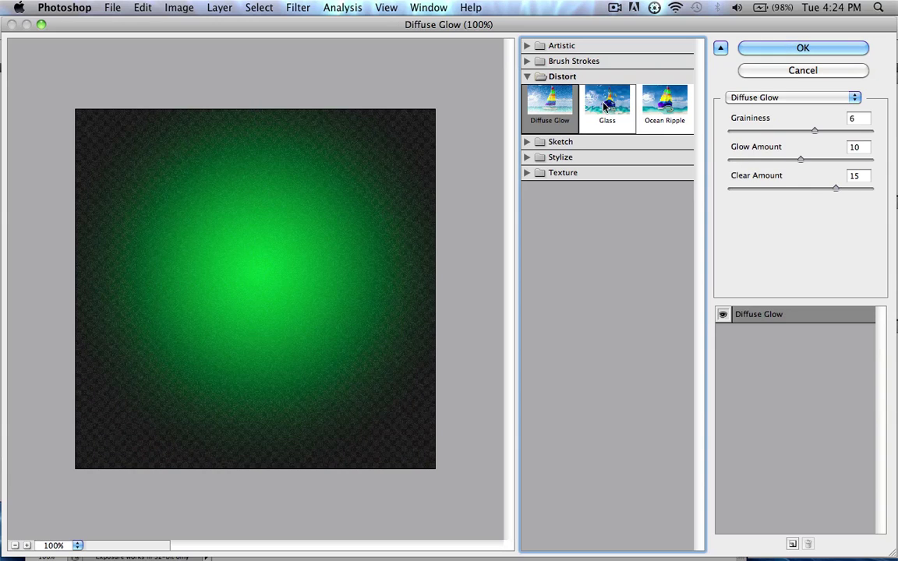
Compare the Glass, Ocean Ripple and Diffuse Glow distort previews on the gradient
left_click(527, 77)
left_click(528, 76)
left_click(527, 62)
left_click(527, 46)
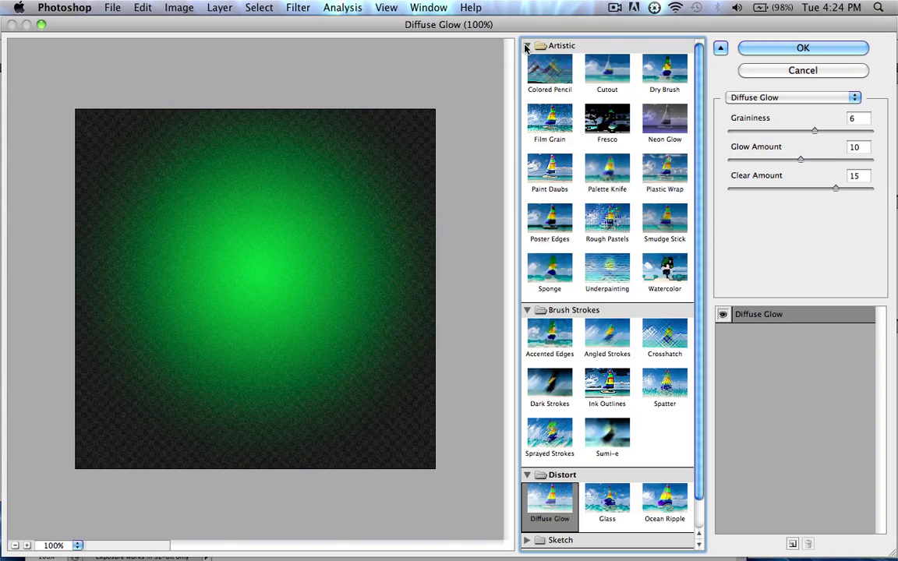
left_click(527, 46)
left_click(529, 63)
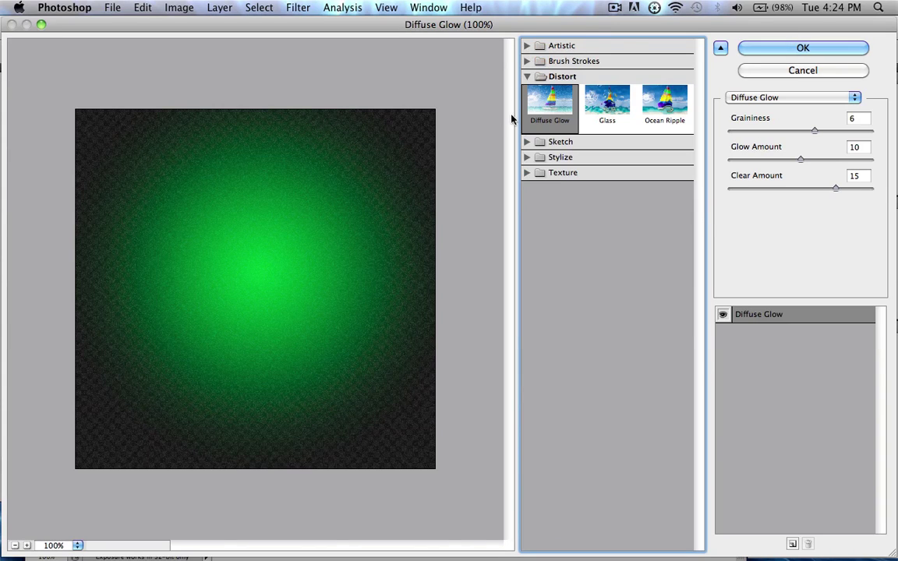
left_click(595, 105)
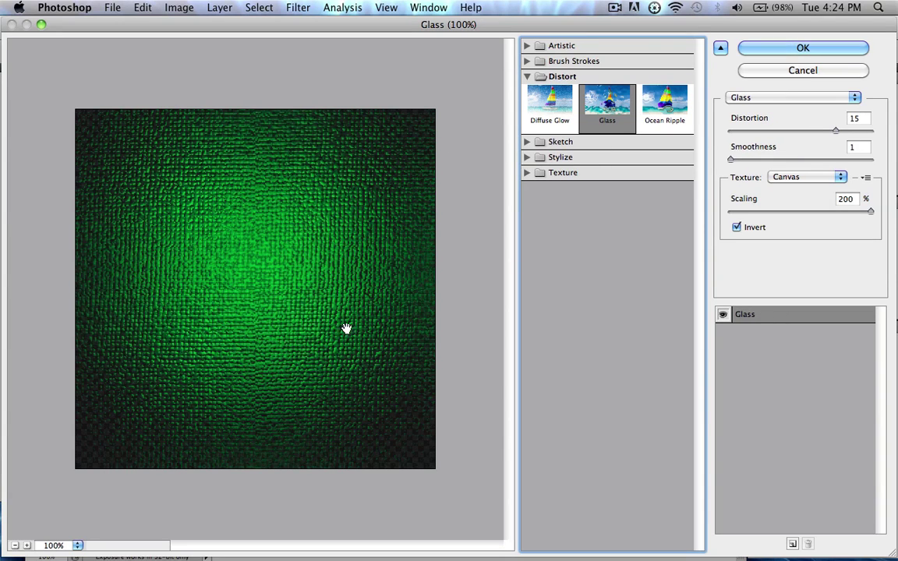
left_click(642, 113)
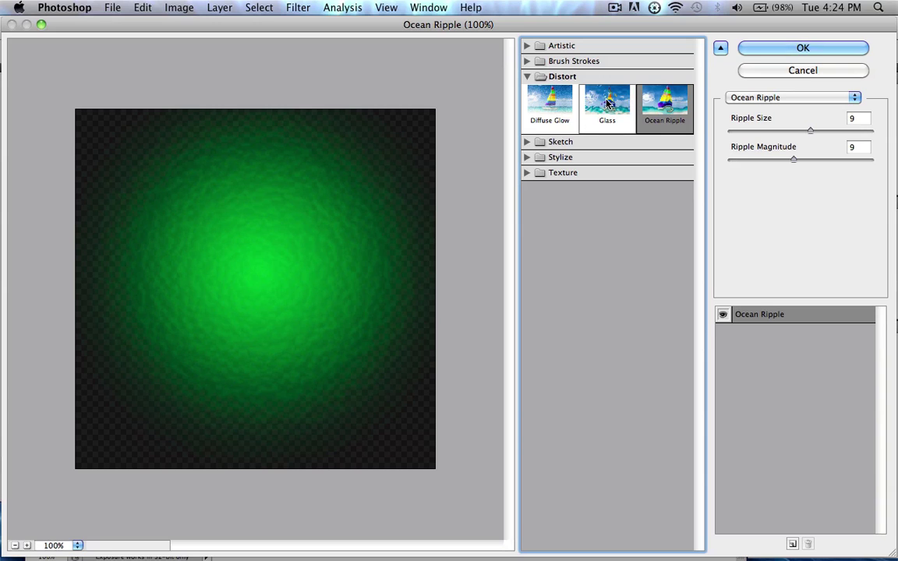
left_click(609, 104)
left_click(550, 102)
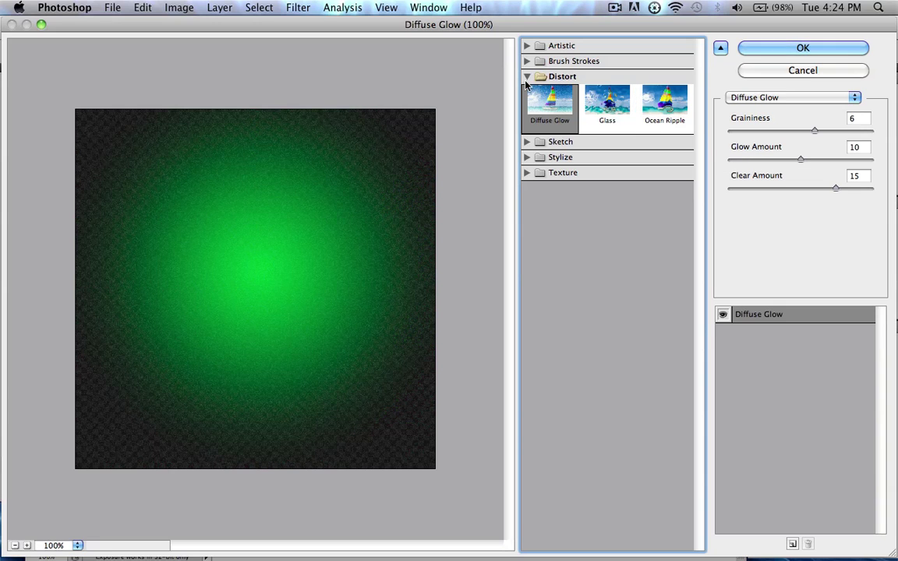
Preview the Brush Strokes filters from Accented Edges to Sumi-e, then settle on Artistic's Fresco
left_click(527, 76)
left_click(527, 61)
left_click(550, 78)
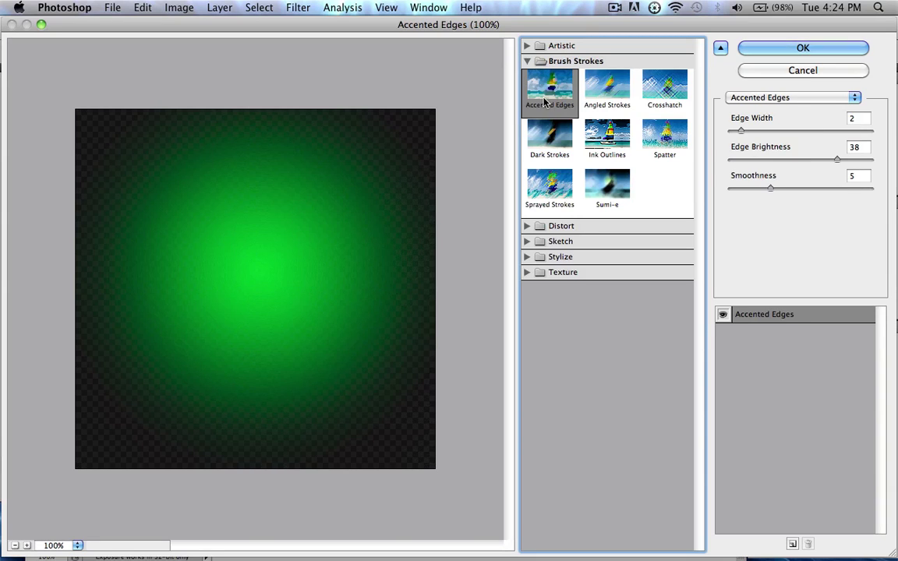
left_click(607, 86)
left_click(671, 110)
left_click(665, 134)
left_click(607, 134)
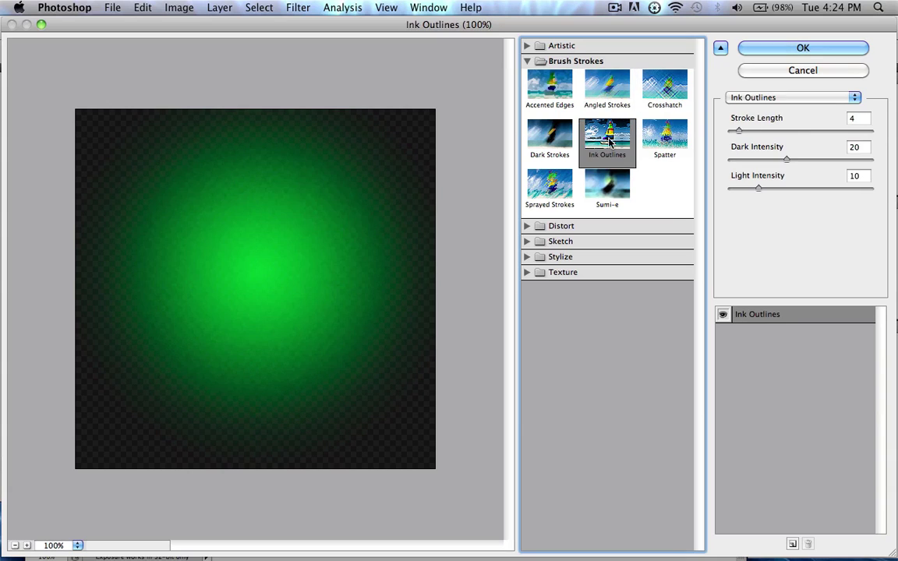
left_click(549, 137)
left_click(533, 196)
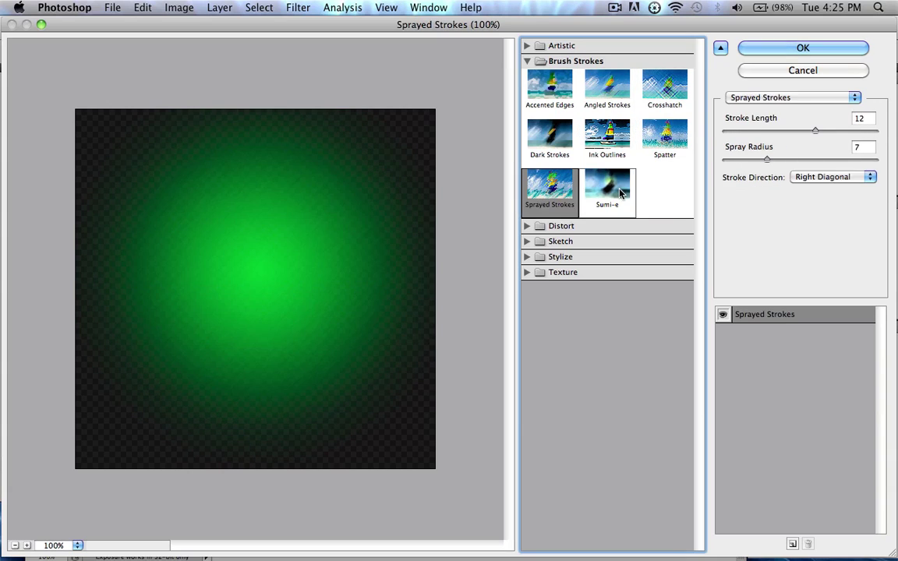
left_click(622, 193)
left_click(540, 45)
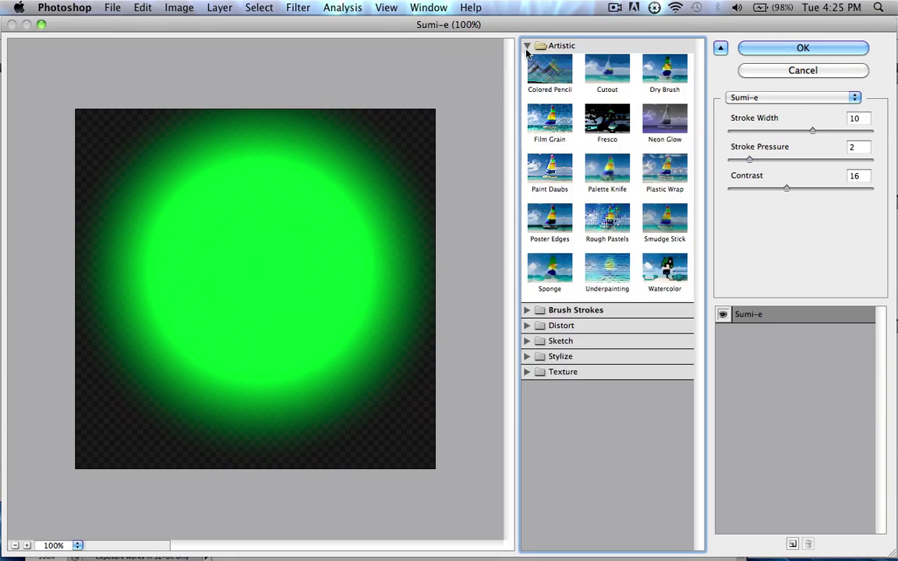
left_click(607, 125)
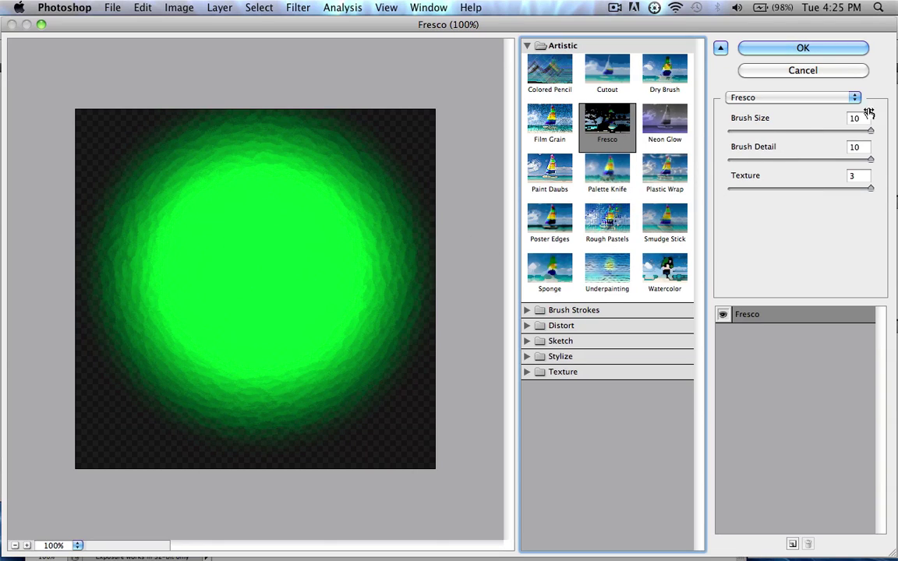
Experiment with Fresco's sliders, finishing at Brush Size 10, Brush Detail 10, Texture 1
left_click(617, 231)
left_click(591, 115)
left_click_drag(873, 133, 730, 132)
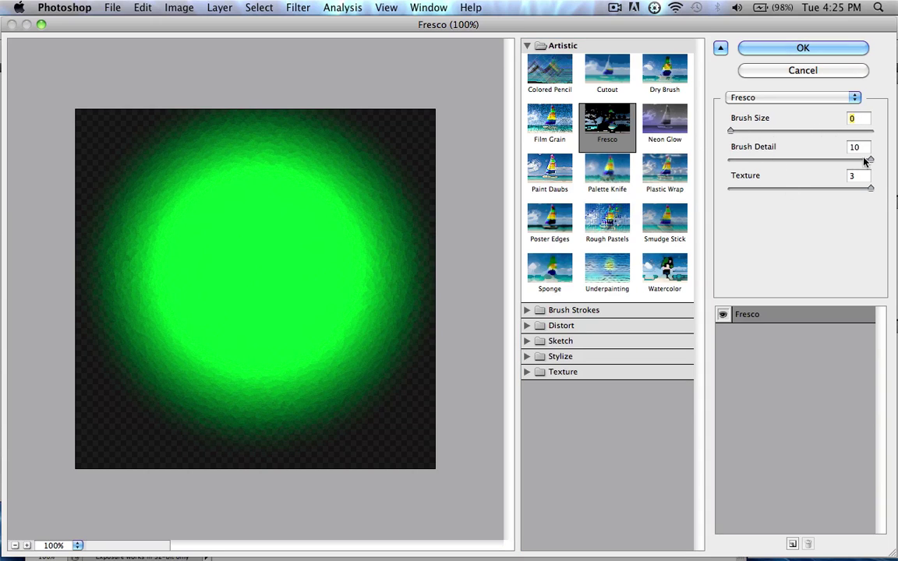
left_click_drag(866, 160, 730, 160)
left_click_drag(872, 189, 727, 190)
left_click_drag(730, 191, 801, 190)
left_click_drag(731, 131, 889, 144)
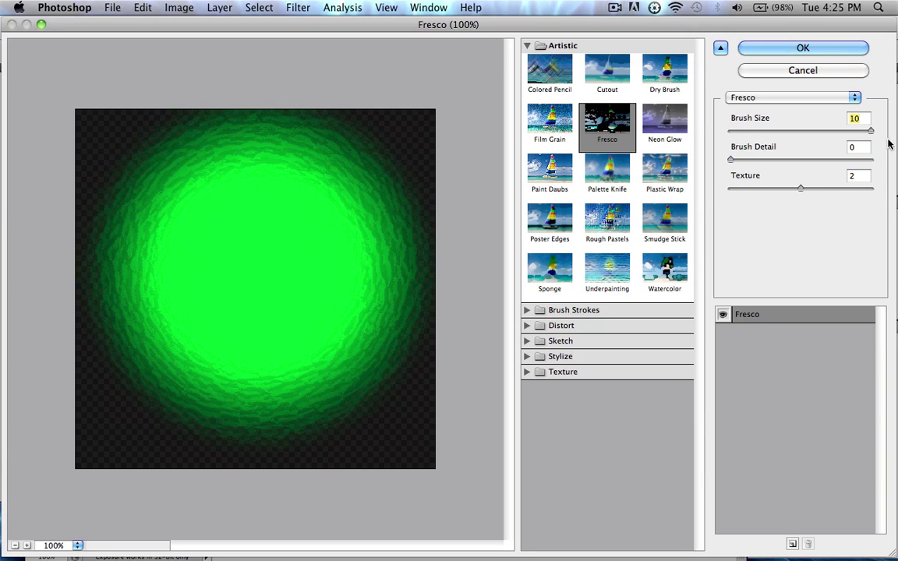
left_click_drag(730, 160, 872, 160)
left_click_drag(802, 189, 731, 192)
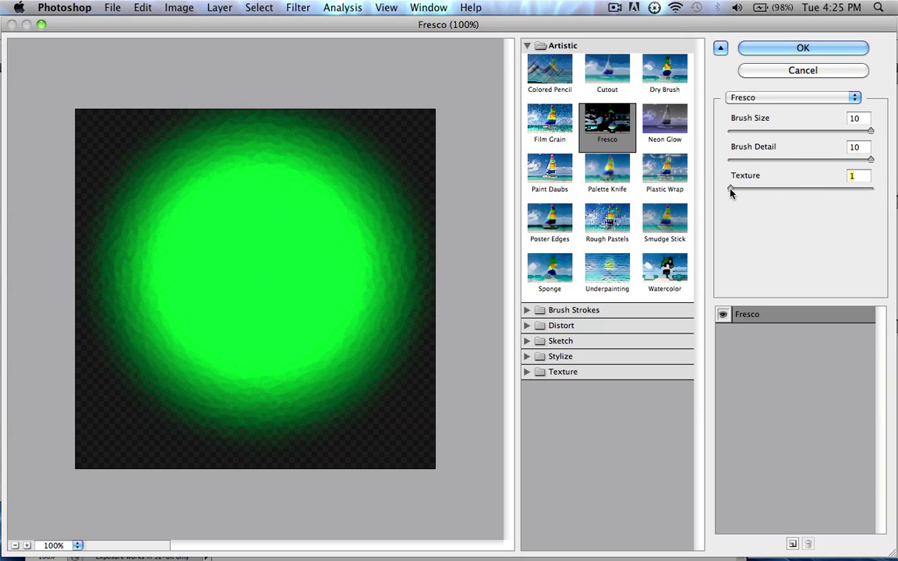
Reopen Filter Gallery, select Fresco under Artistic, and apply it to Layer 1
left_click(789, 67)
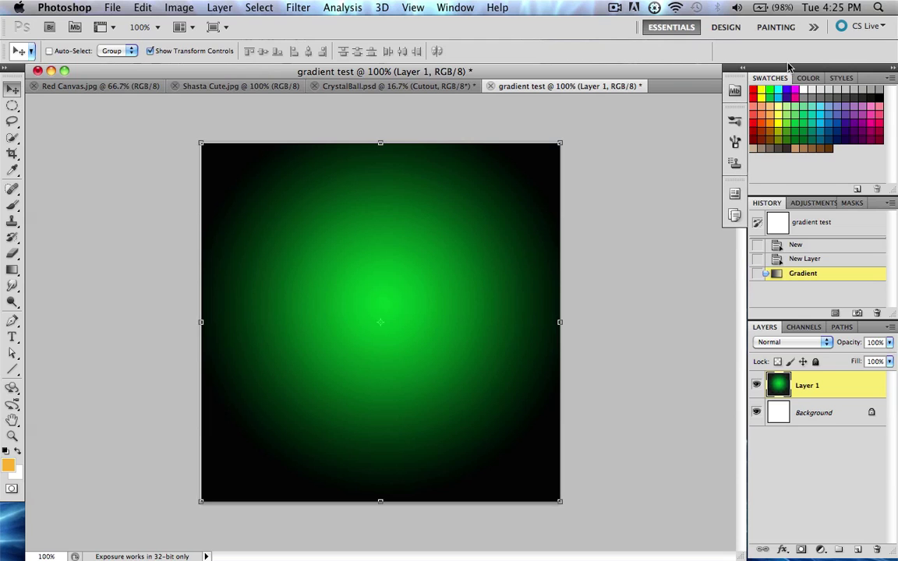
left_click(296, 7)
left_click(285, 79)
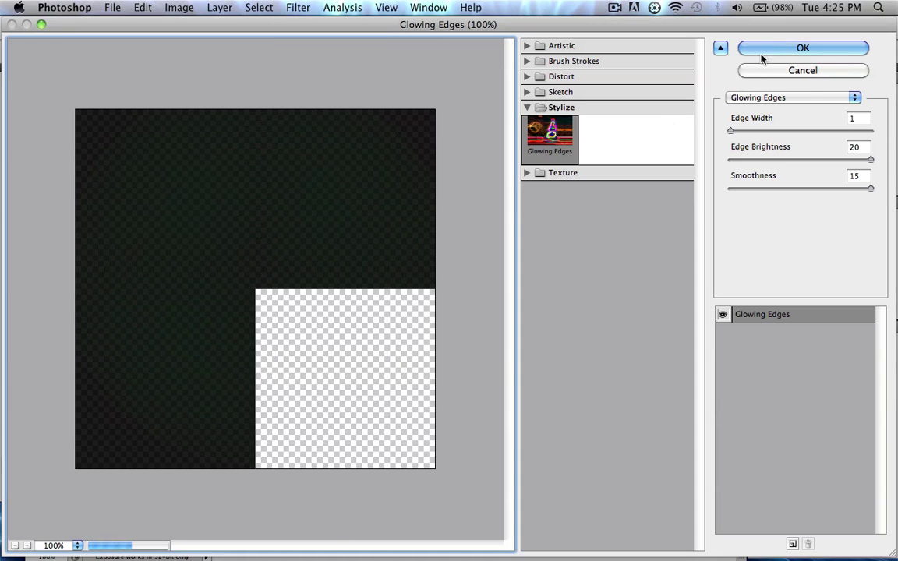
left_click(527, 107)
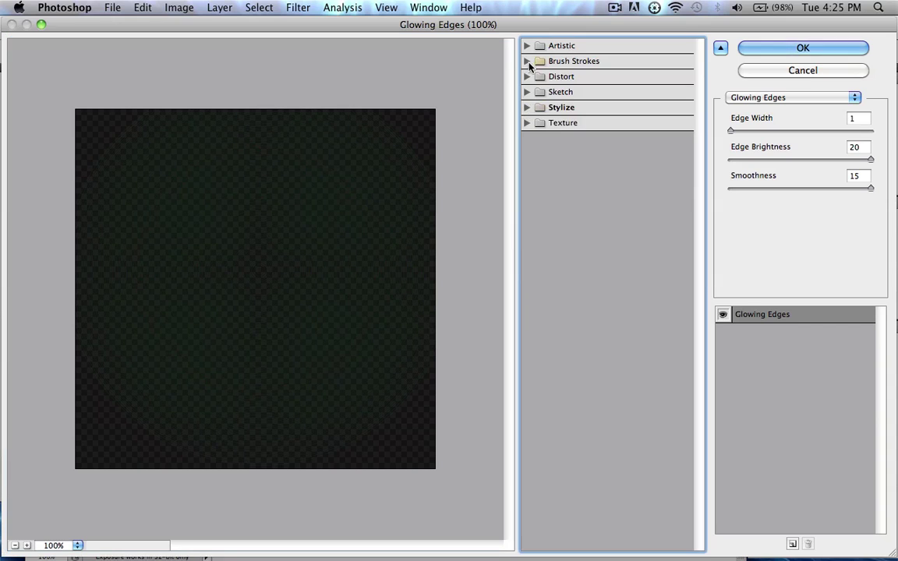
left_click(527, 61)
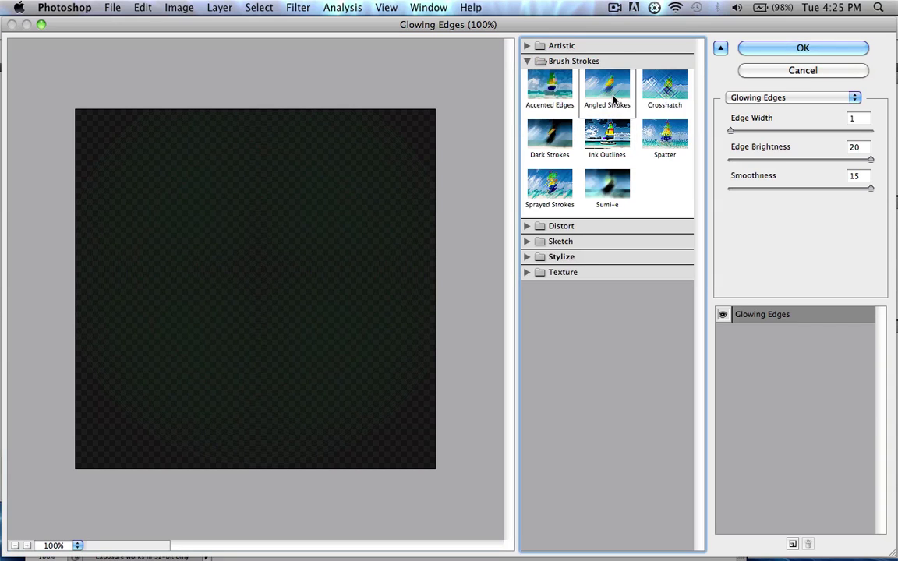
left_click(527, 61)
left_click(527, 45)
left_click(614, 137)
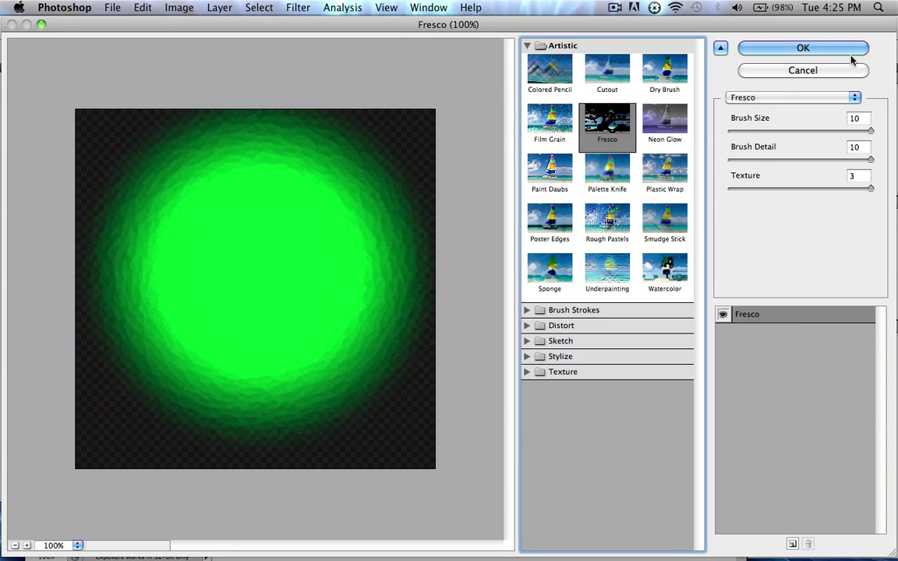
left_click(831, 47)
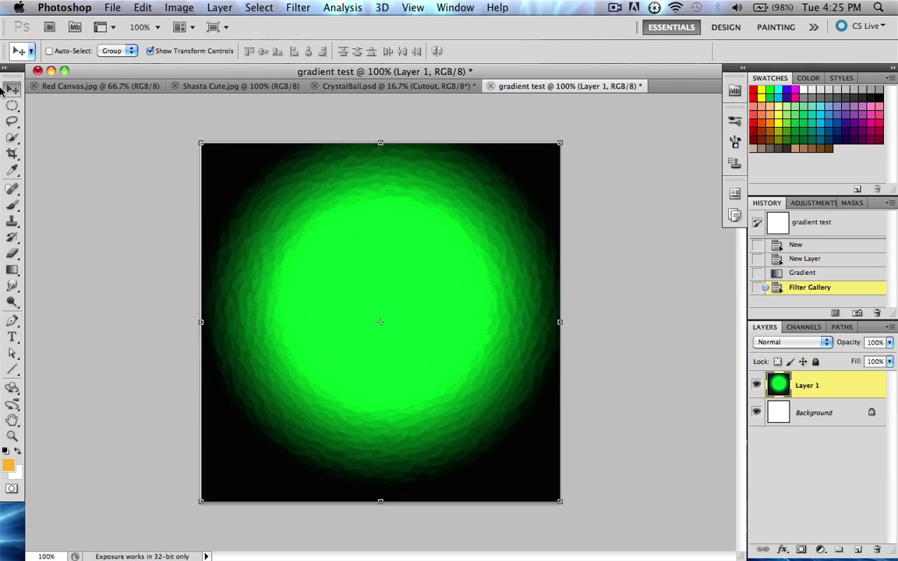
Toggle Layer 1's visibility off and back on, then bring Red Canvas.jpg to the front
left_click(843, 481)
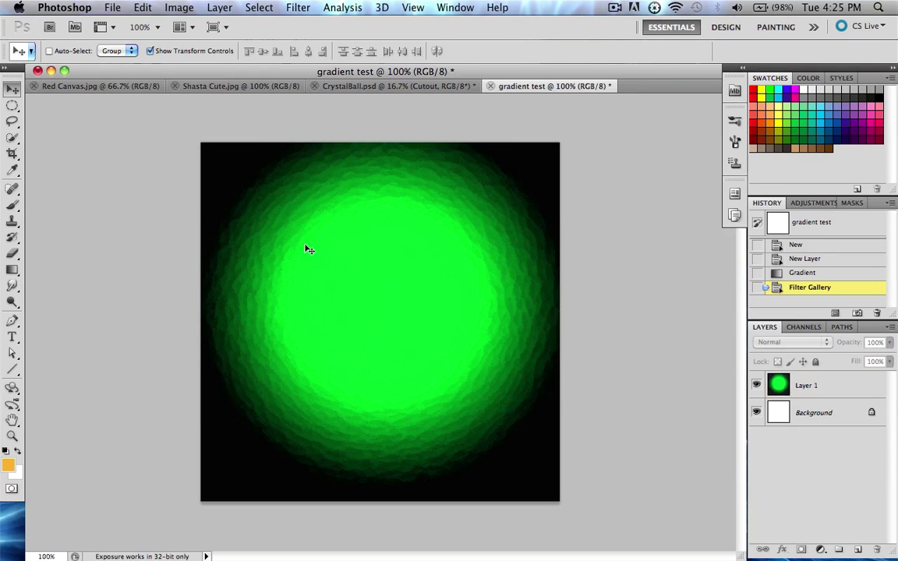
left_click(756, 385)
left_click(756, 385)
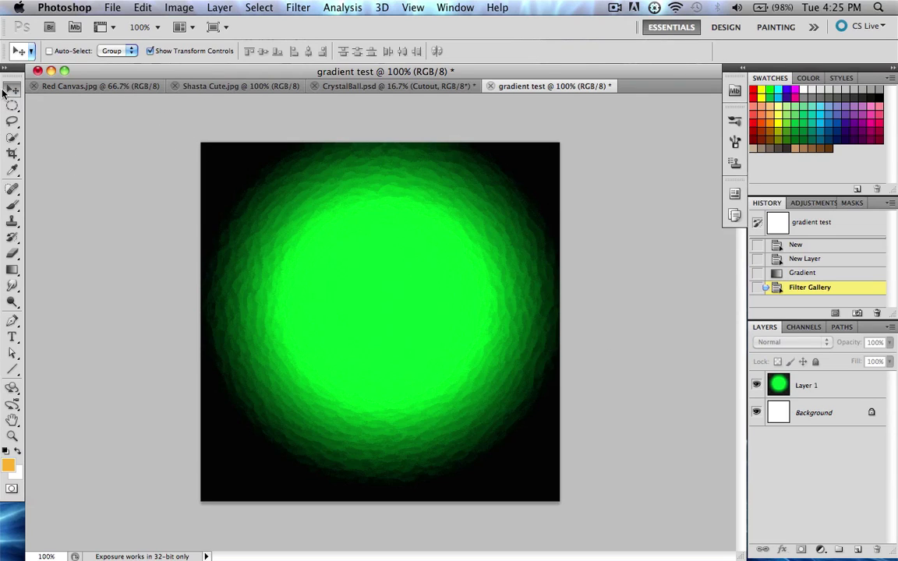
left_click(87, 85)
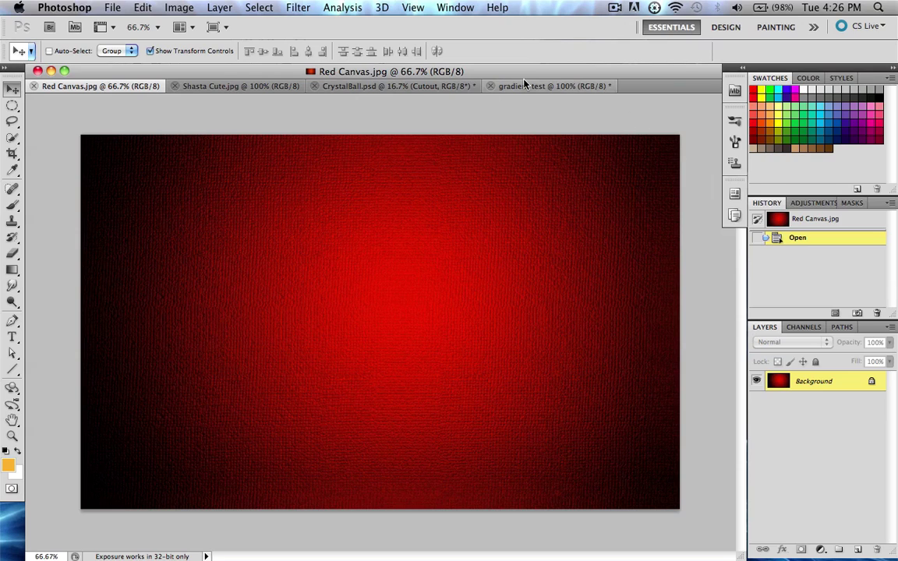
Return to gradient test, dismiss the no-layers-selected alert, then show Shasta Cute.jpg
left_click(503, 86)
left_click(244, 99)
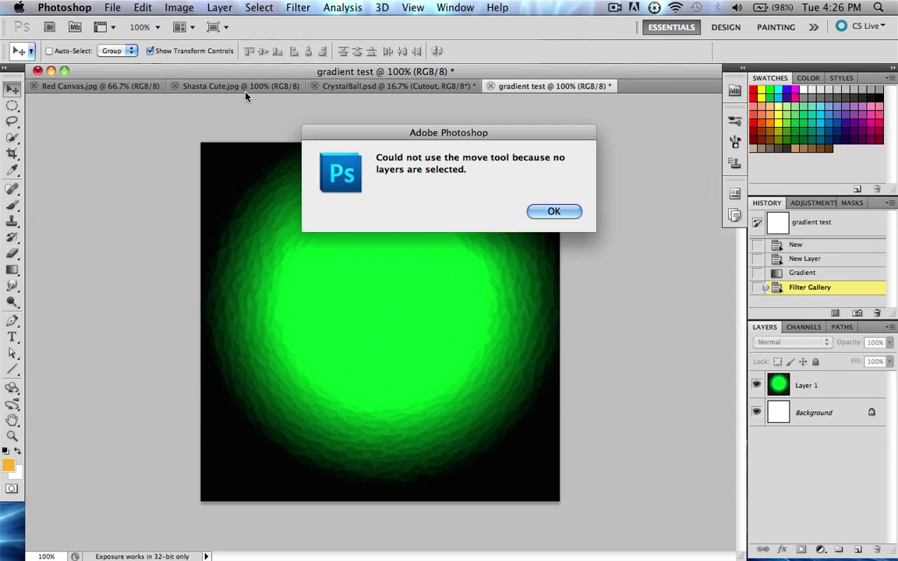
left_click(559, 210)
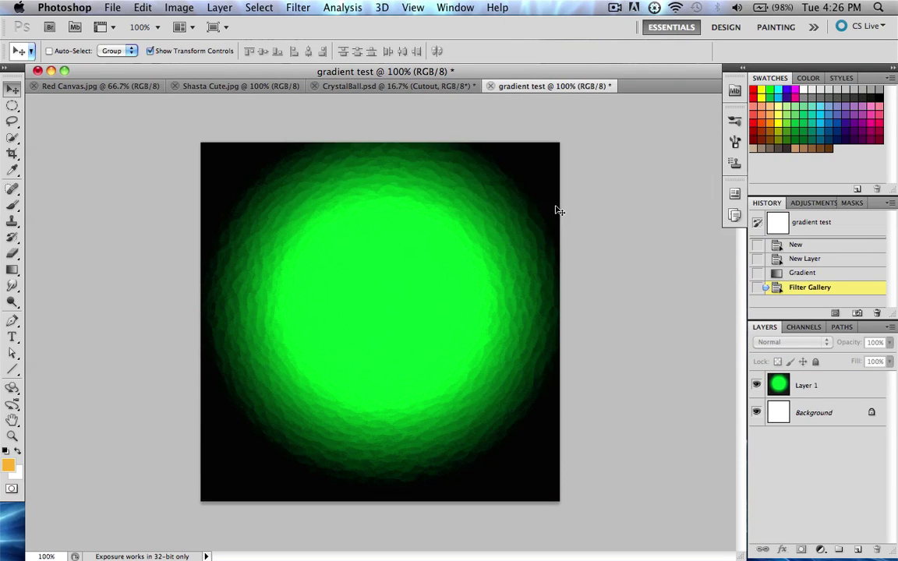
left_click(230, 86)
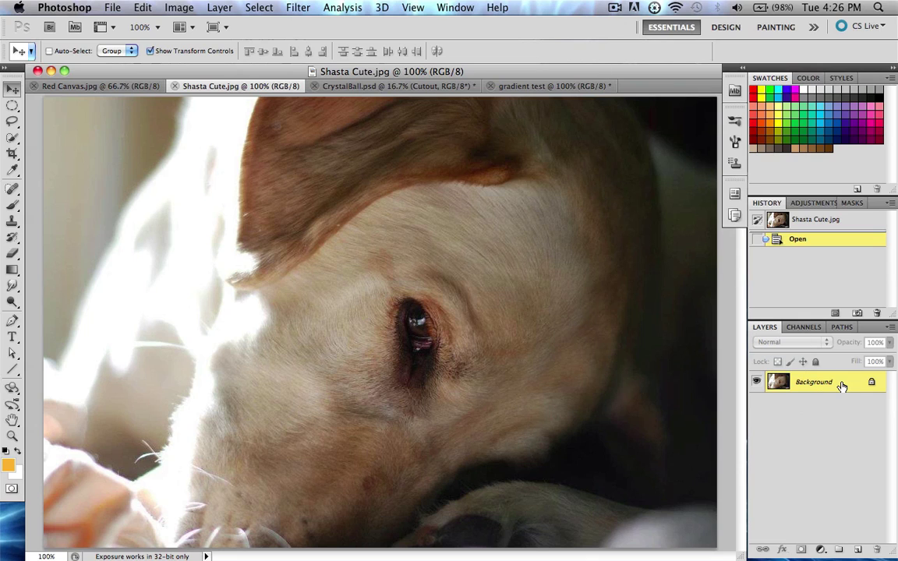
Duplicate the dog photo onto a new layer and open it in the Filter Gallery, zoomed to fit
key("super+j")
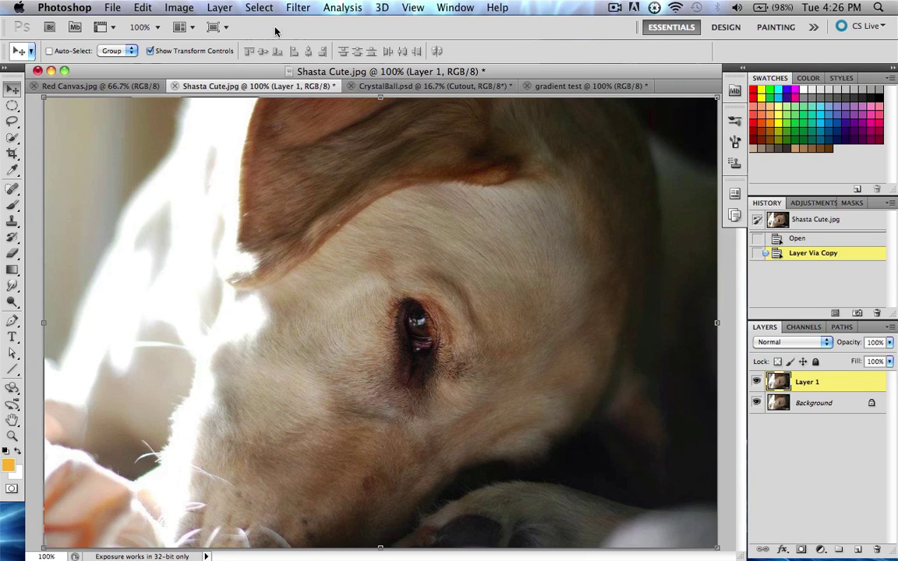
left_click(293, 7)
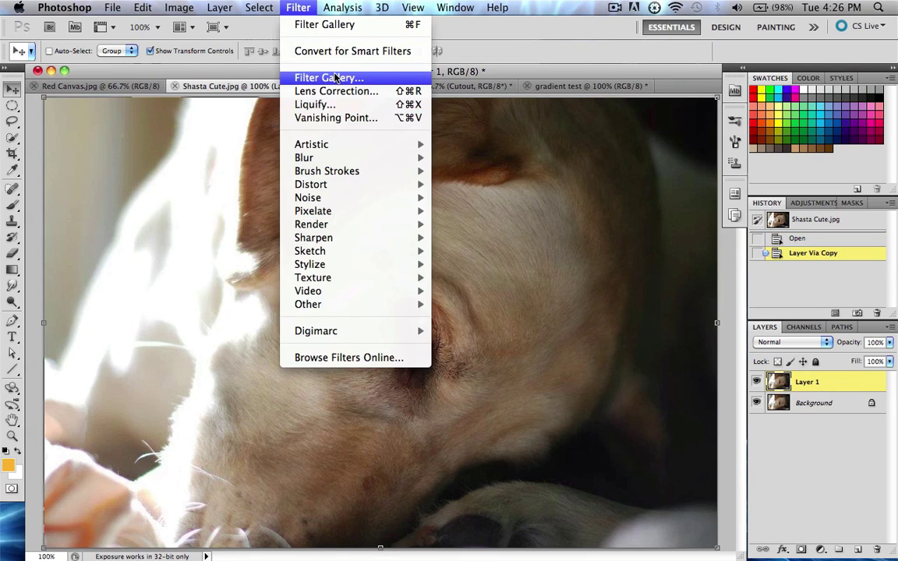
left_click(304, 77)
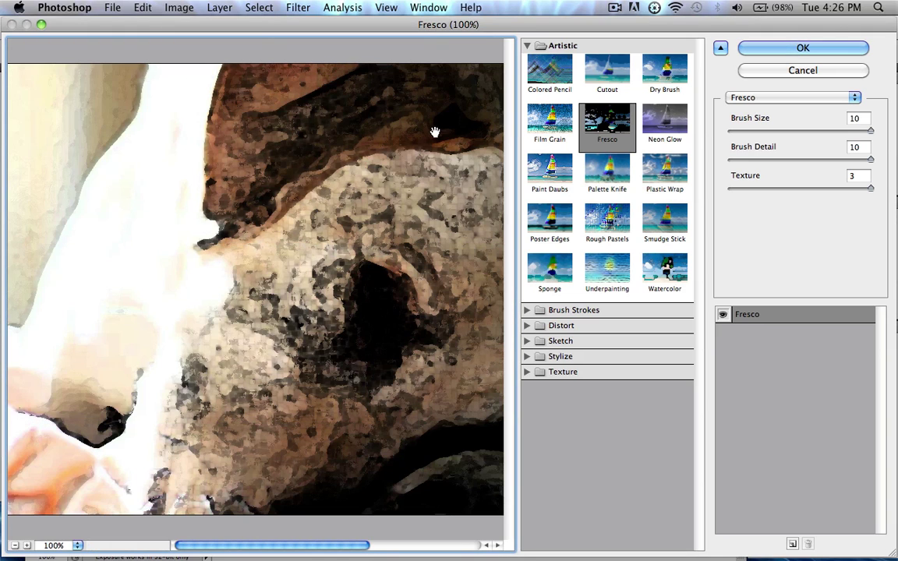
left_click(435, 135, "alt")
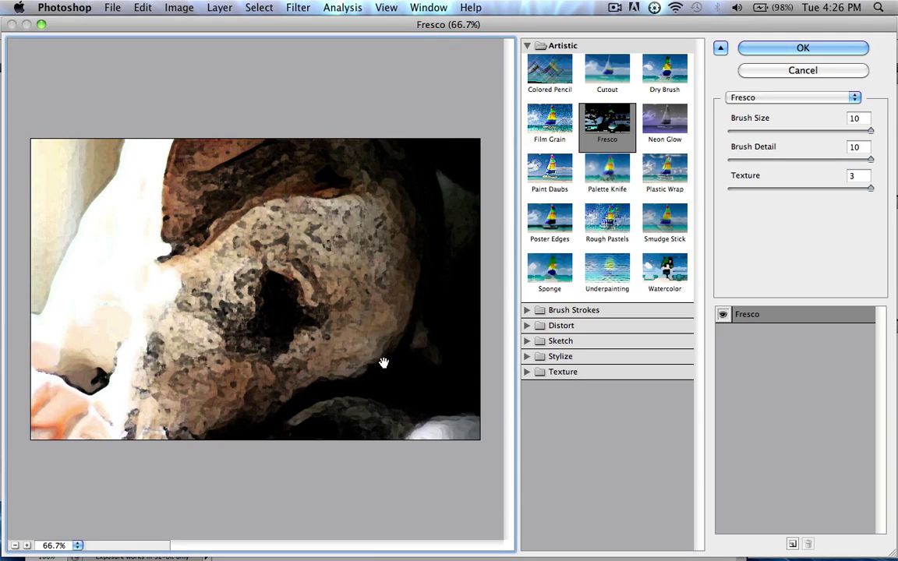
Preview the Artistic filters: Neon Glow, Plastic Wrap, Palette Knife, Paint Daubs, Poster Edges, Rough Pastels, Smudge Stick, Watercolor, Underpainting, Sponge
left_click(672, 123)
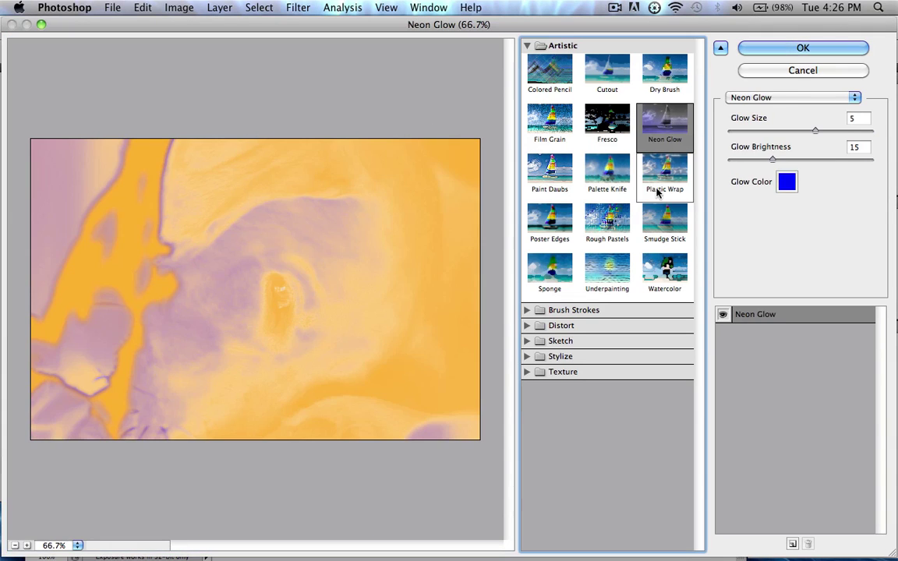
left_click(664, 170)
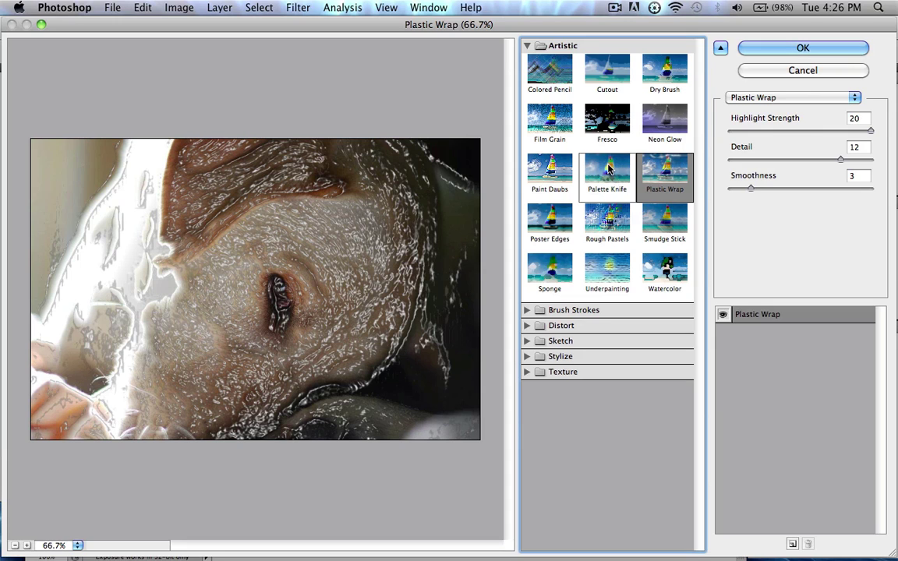
left_click(609, 170)
left_click(549, 170)
left_click(588, 172)
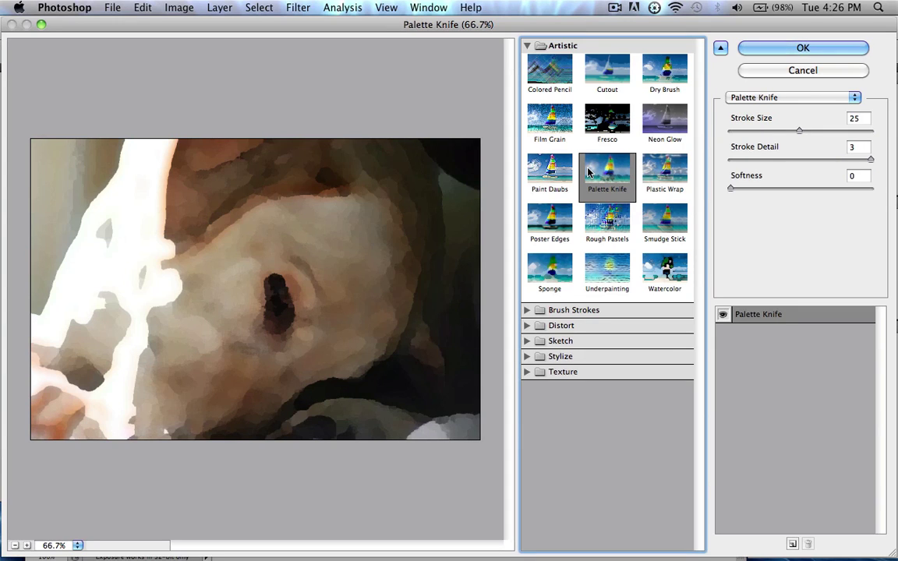
left_click(549, 168)
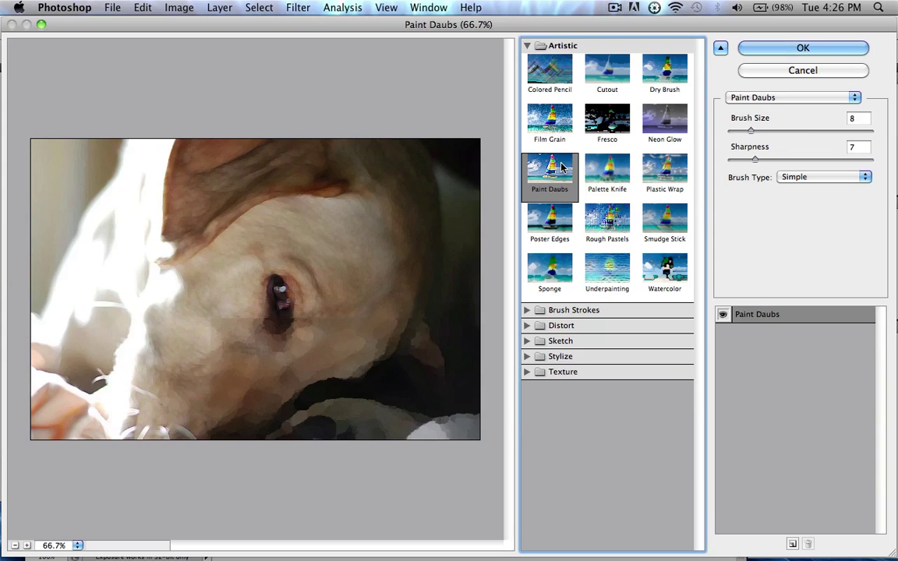
left_click(600, 181)
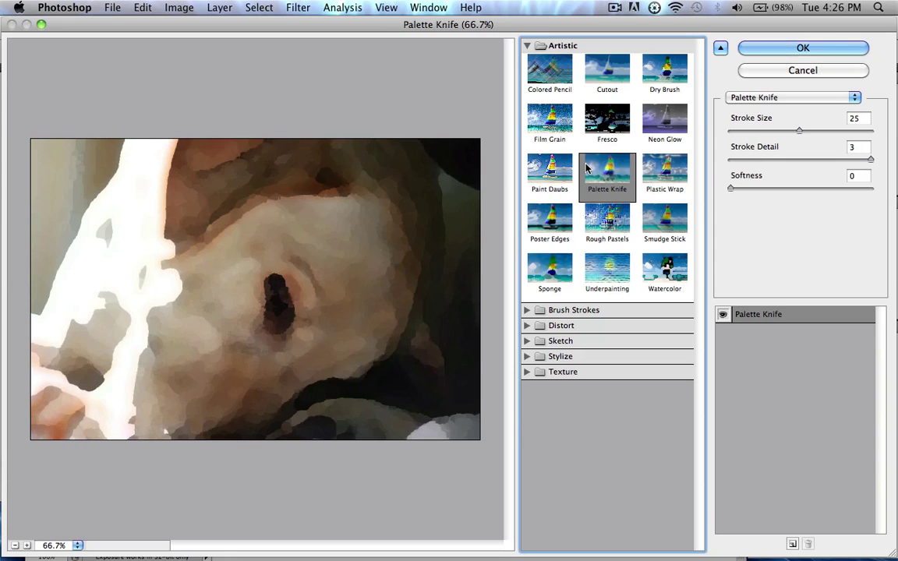
left_click(559, 215)
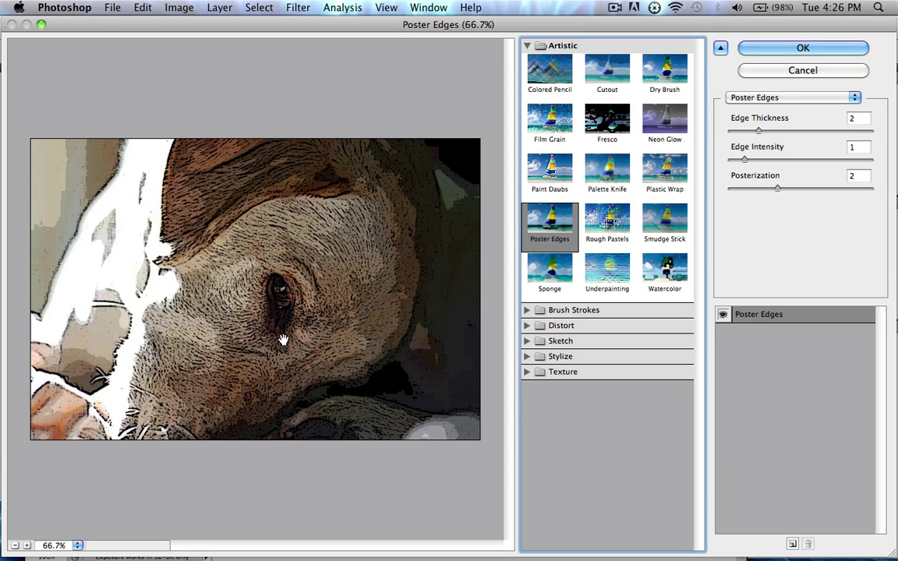
left_click(602, 208)
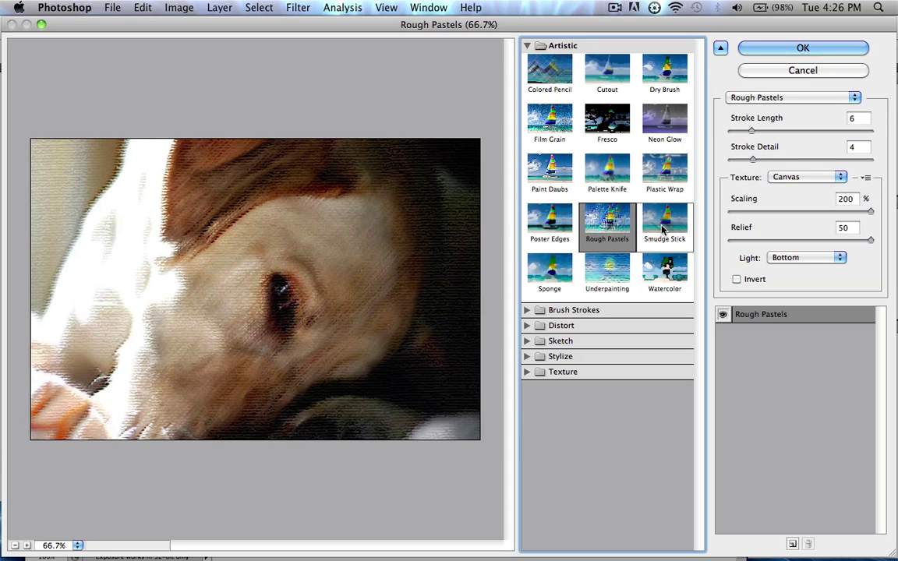
left_click(670, 226)
left_click(653, 262)
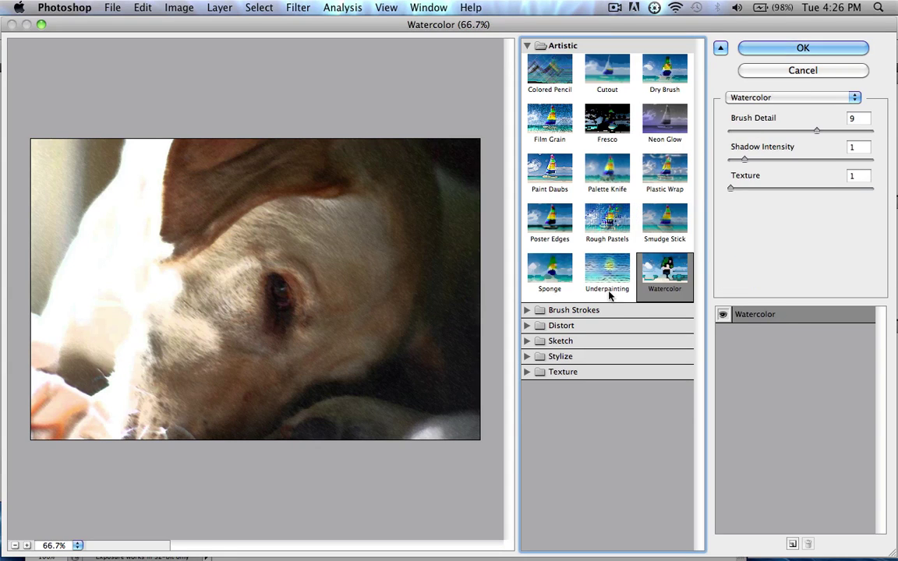
left_click(608, 287)
left_click(550, 294)
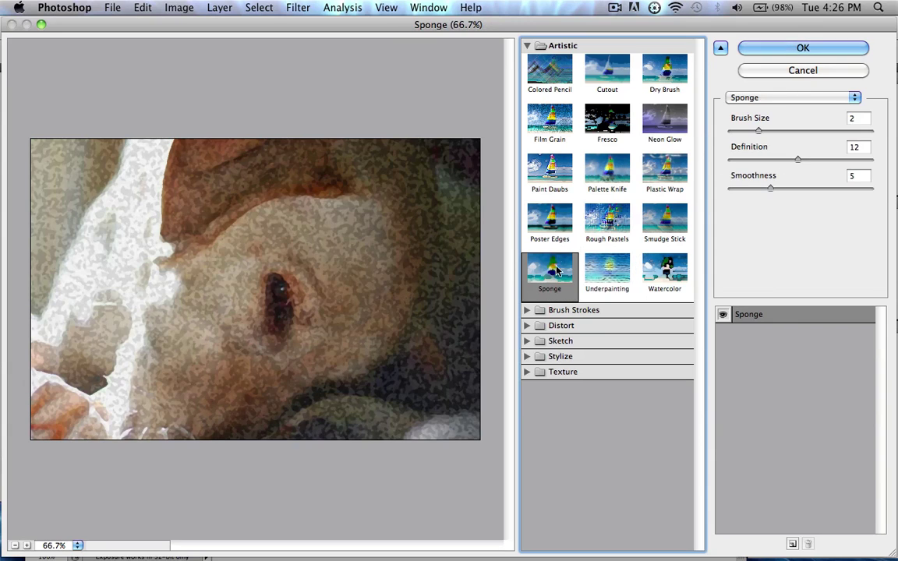
Preview the Brush Strokes filters Accented Edges and Angled Strokes, setting Accented Edges width to 4
left_click(527, 46)
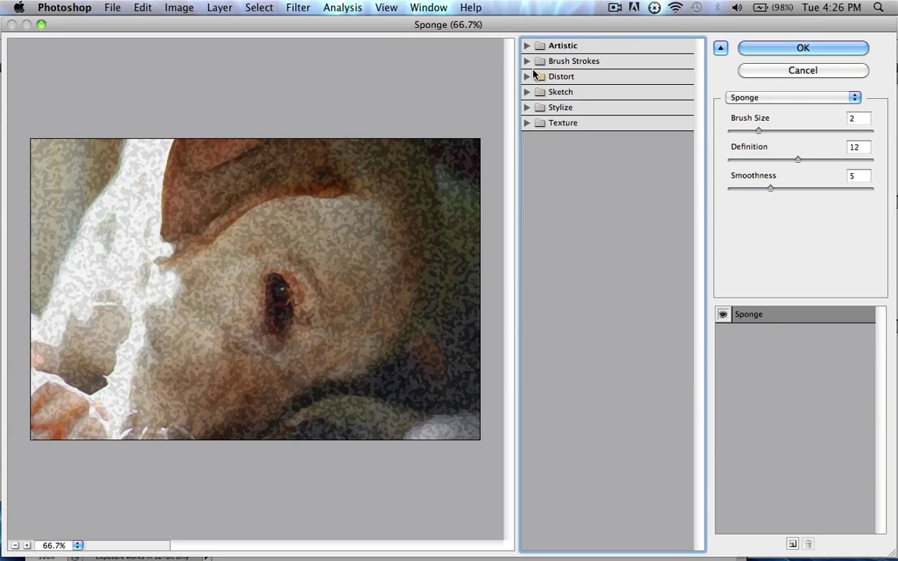
left_click(528, 61)
left_click(549, 85)
left_click(607, 85)
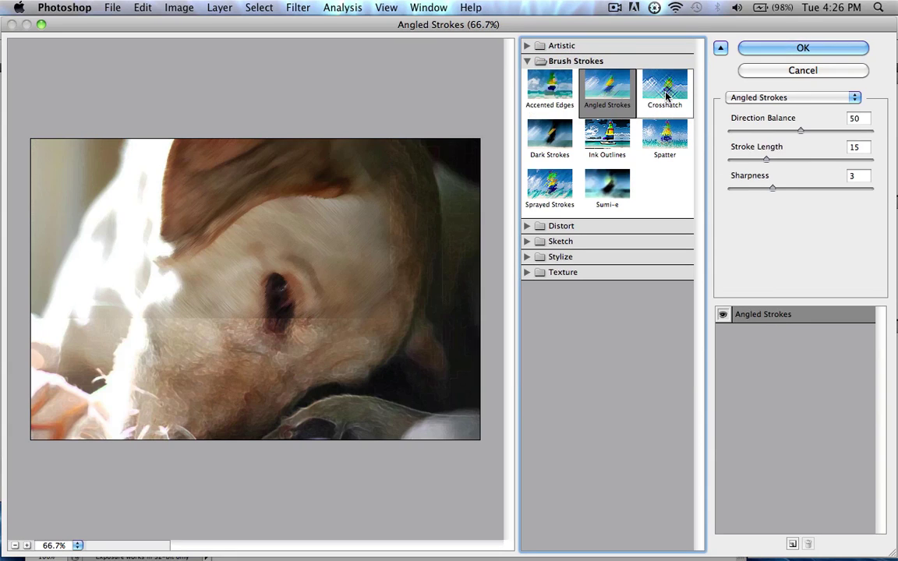
left_click(548, 91)
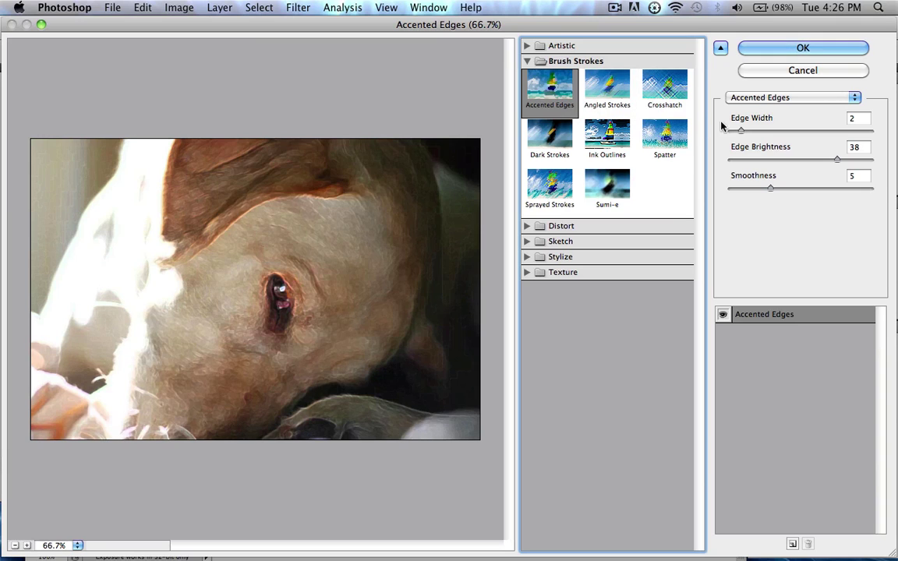
mouse_move(743, 134)
left_mouse_down()
mouse_move(797, 135)
mouse_move(758, 135)
left_mouse_up()
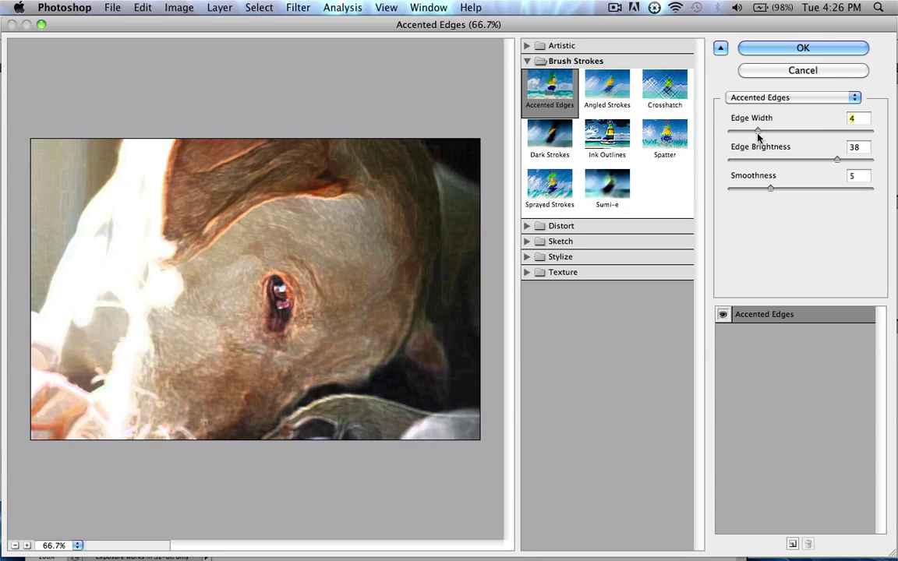
Apply Distort > Glass with Distortion 1 and Canvas texture to the dog layer
left_click(528, 226)
left_click(607, 250)
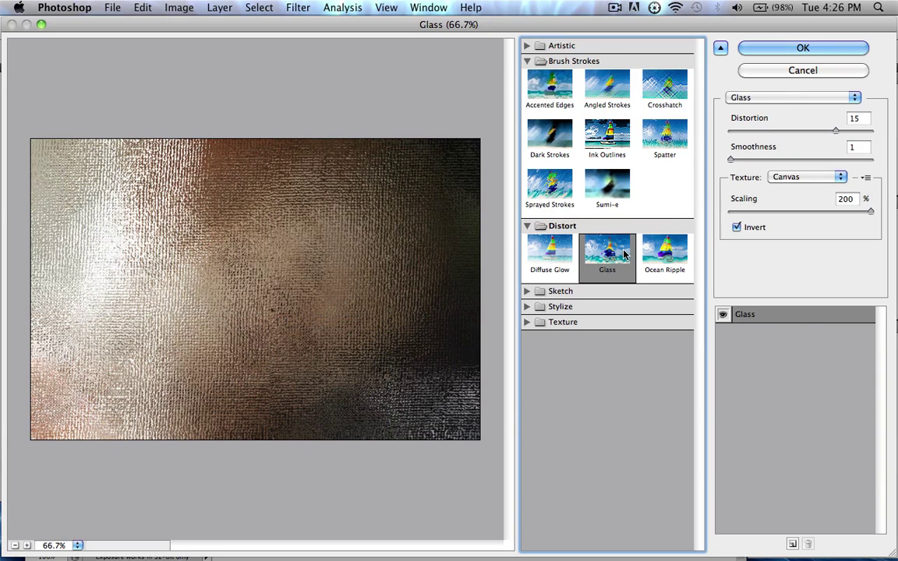
left_click_drag(836, 131, 738, 136)
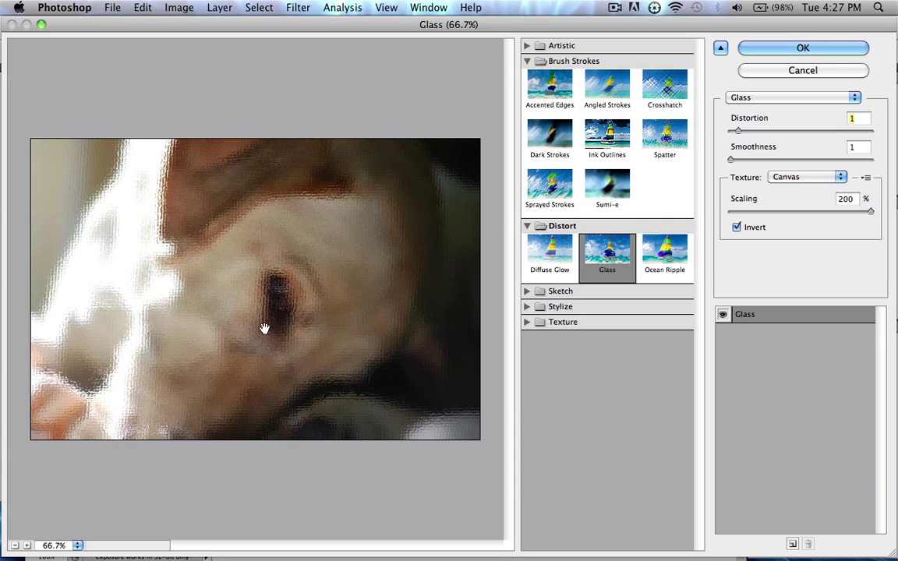
left_click(784, 50)
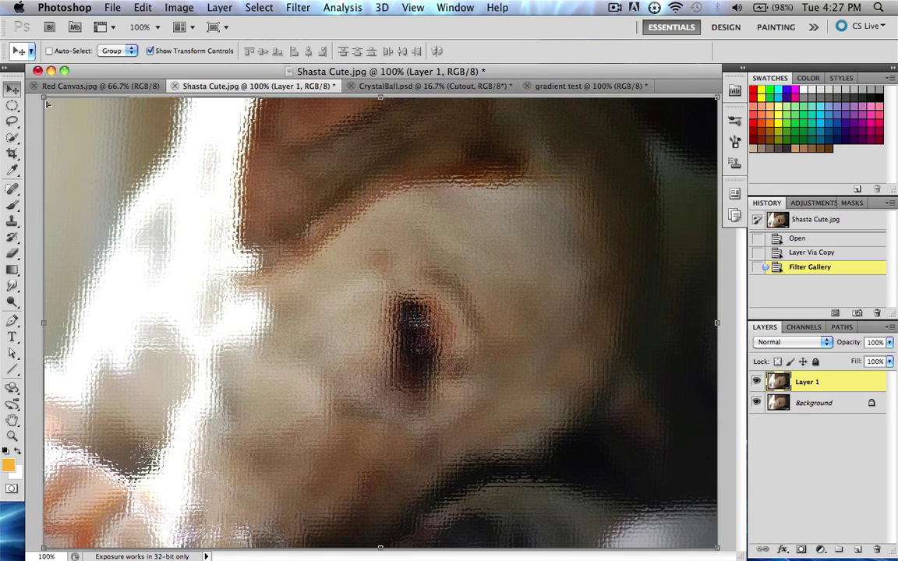
Zoom the dog photo out to 66.7%, enlarge its window, and switch to CrystalBall.psd
key("super+minus")
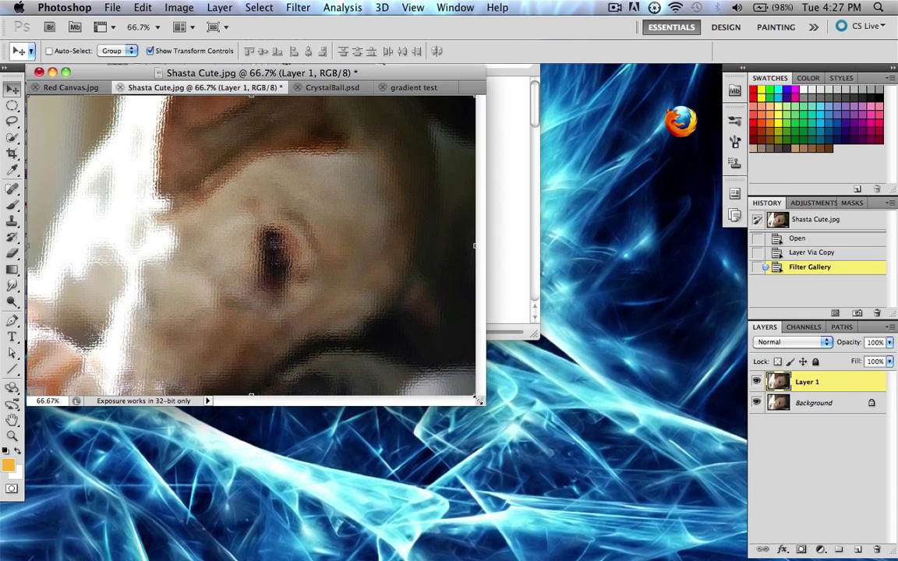
left_click_drag(477, 400, 745, 558)
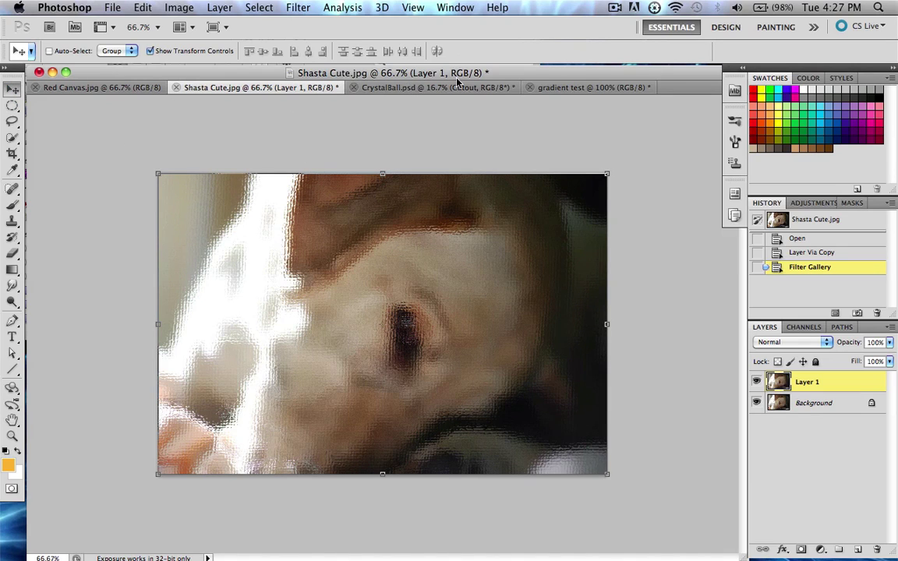
left_click(394, 89)
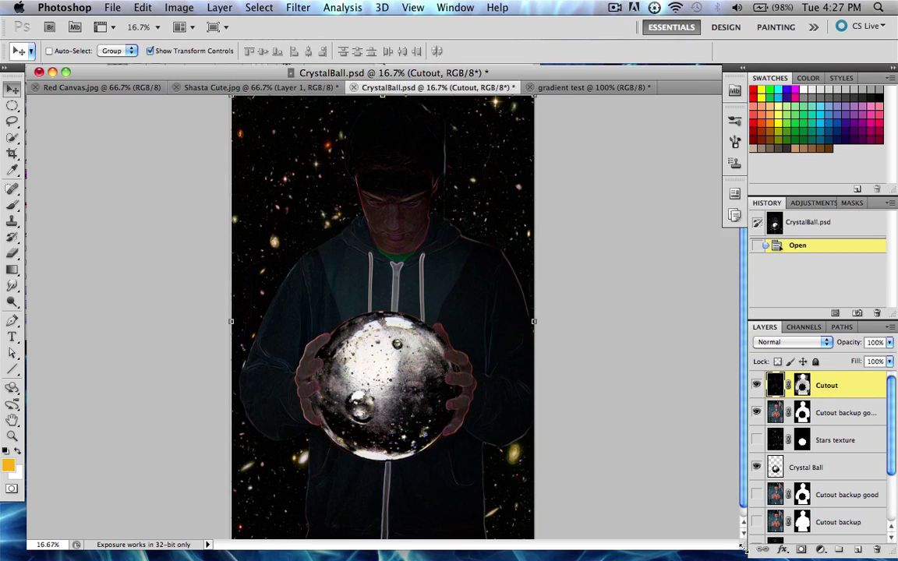
Make the window taller and zoom in closely on the man's nose and eyes, then open the Filter menu
left_click_drag(741, 546, 740, 552)
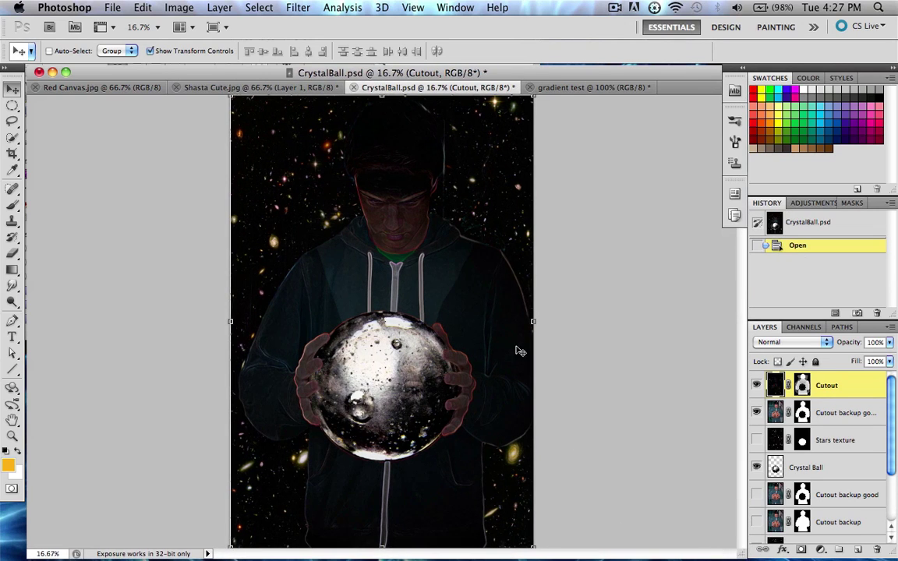
key("z")
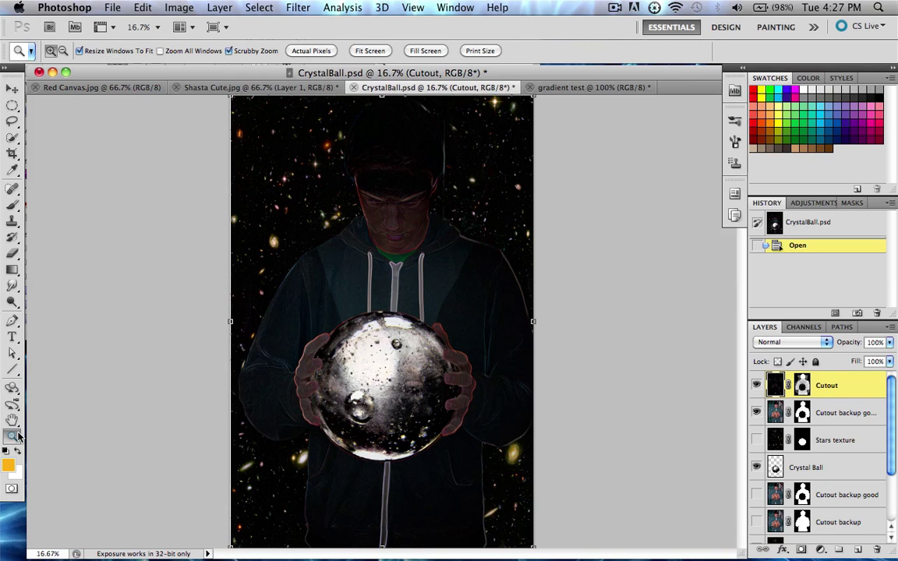
left_click_drag(331, 160, 425, 365)
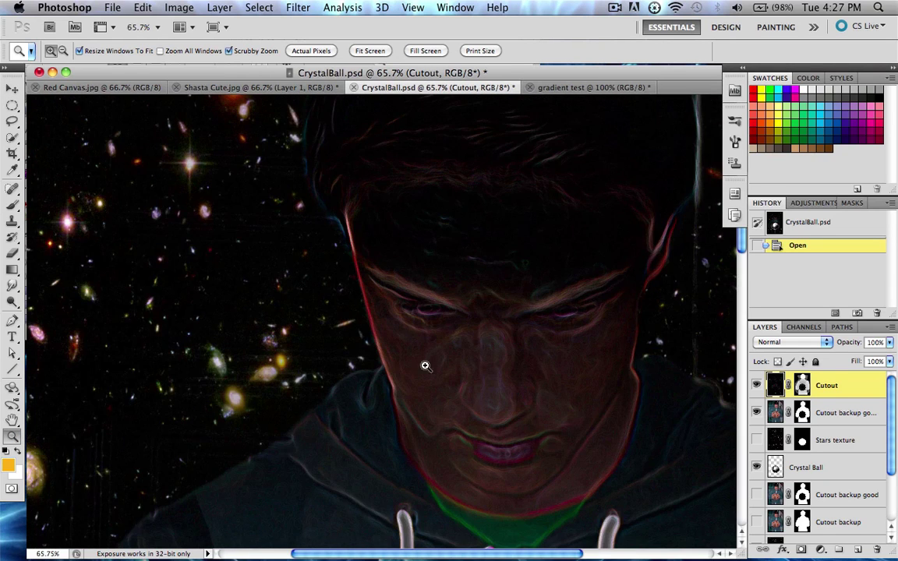
scroll(297, 296, "right", 2)
left_click_drag(297, 297, 321, 306)
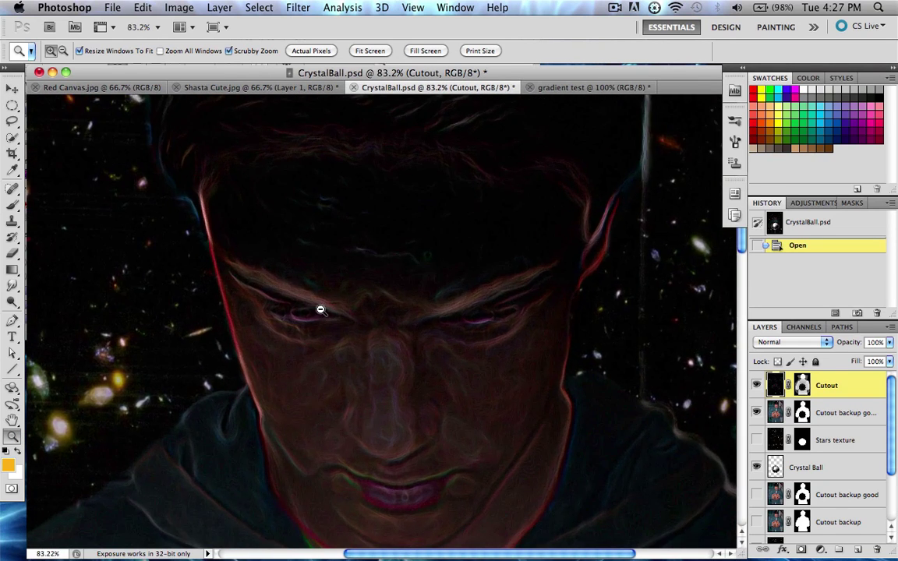
scroll(447, 369, "down", 3)
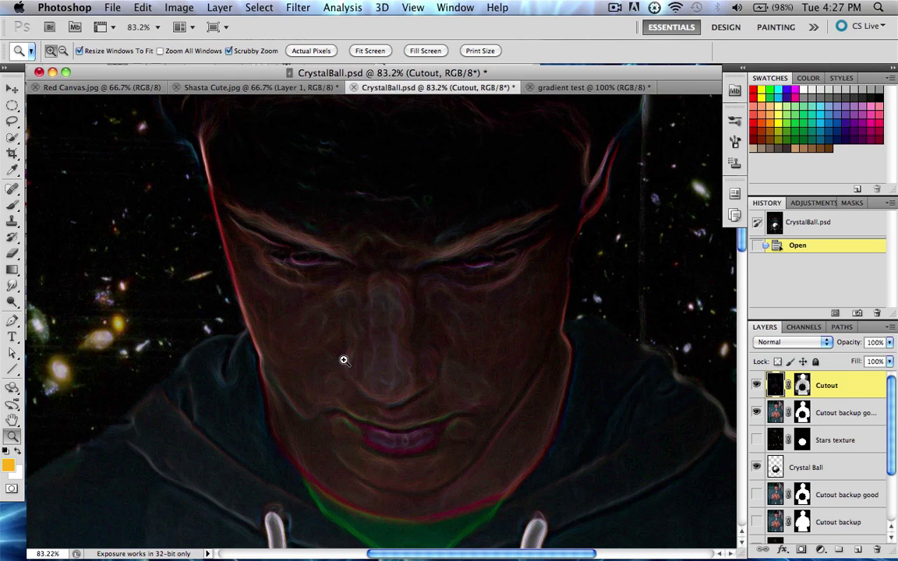
left_click_drag(374, 283, 440, 322)
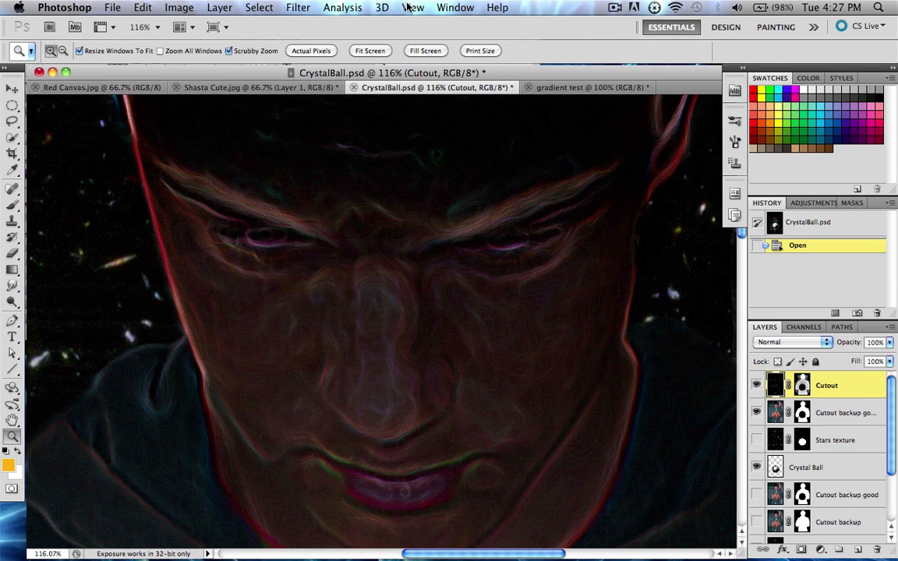
left_click(296, 7)
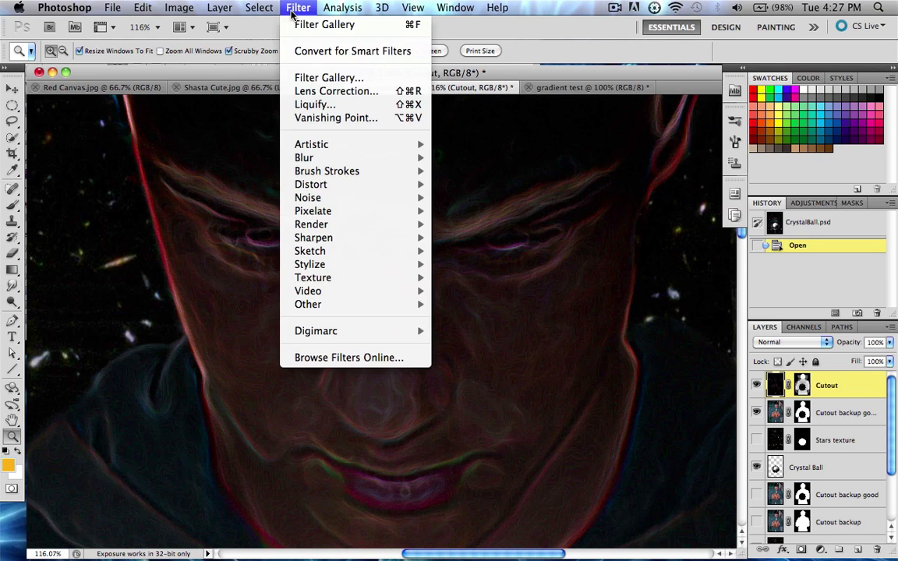
Preview Stylize > Glowing Edges (Edge Width 1, Brightness 20, Smoothness 15) zoomed out, then cancel
left_click(329, 77)
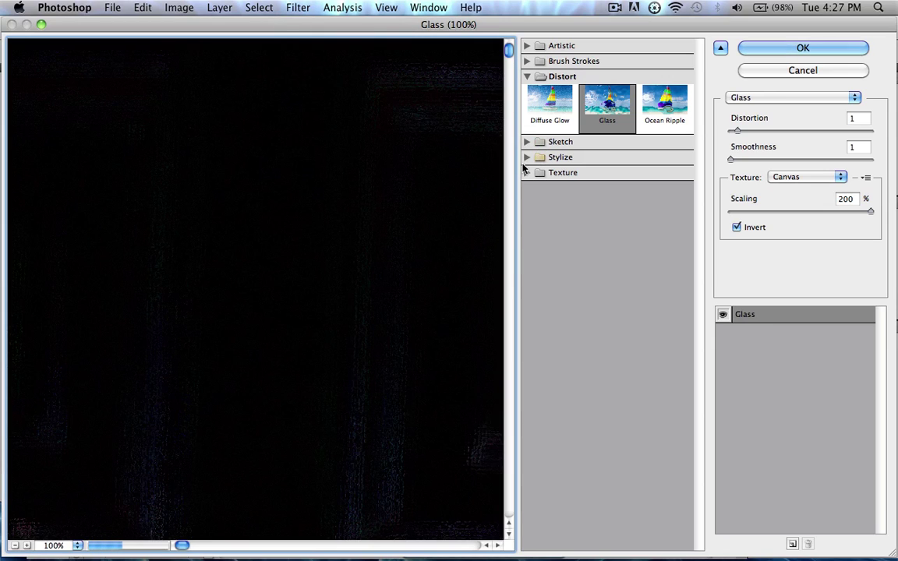
left_click(528, 158)
left_click(555, 188)
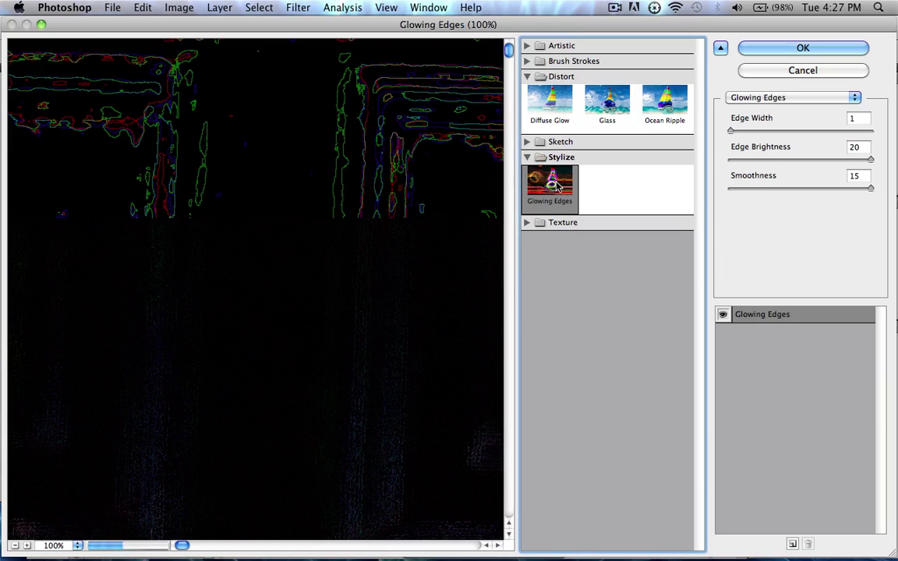
key("alt+super+minus")
key("alt+super+minus")
key("alt+super+minus")
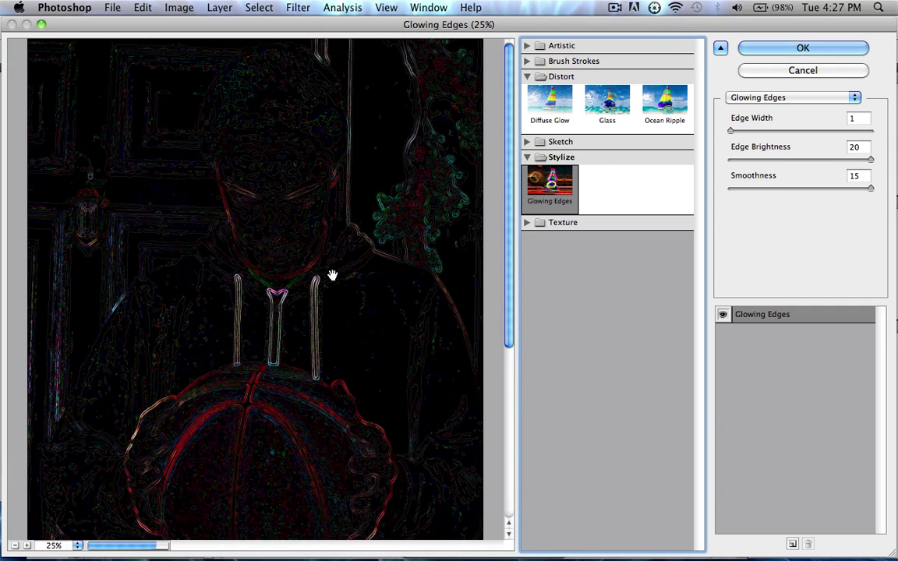
left_click(802, 71)
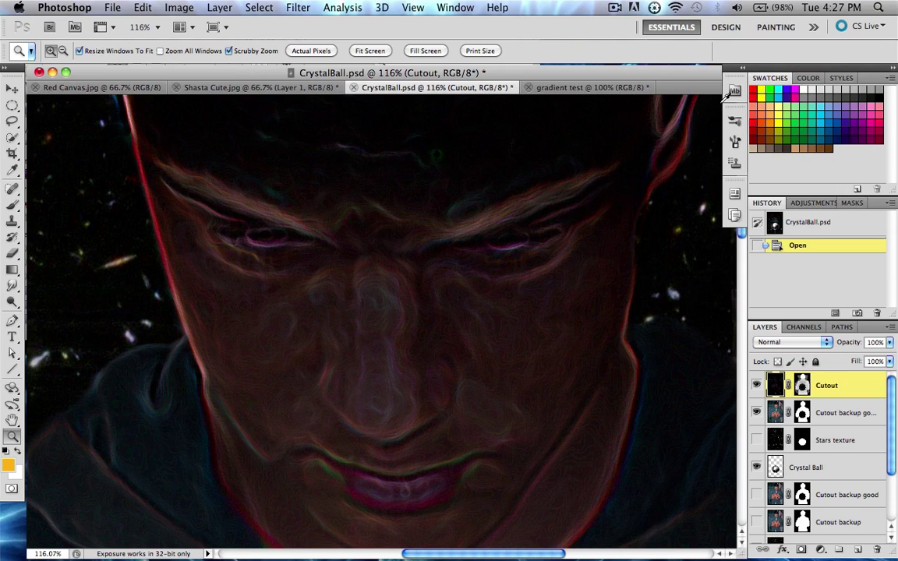
Zoom out to 25% and widen the window to show the whole composition
key("super+minus")
key("super+minus")
key("super+minus")
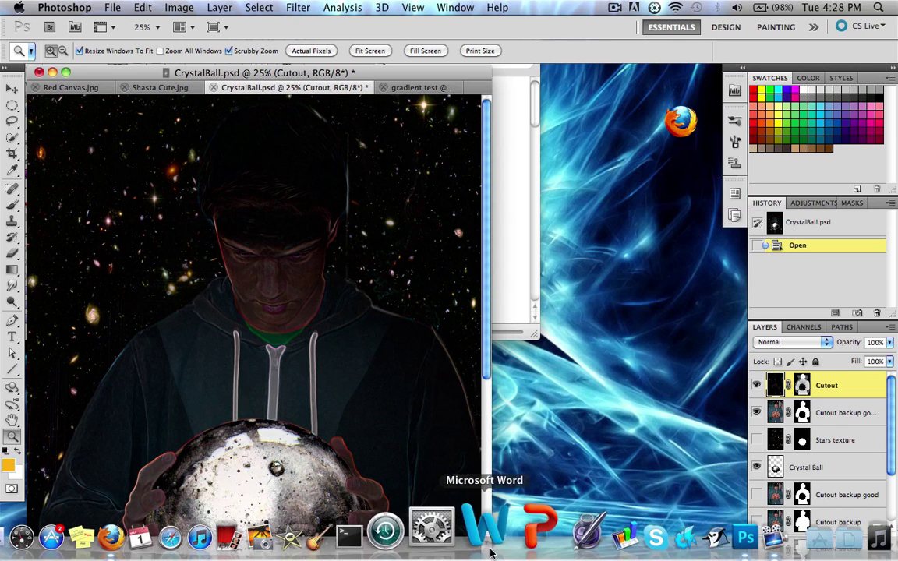
left_click_drag(483, 553, 744, 558)
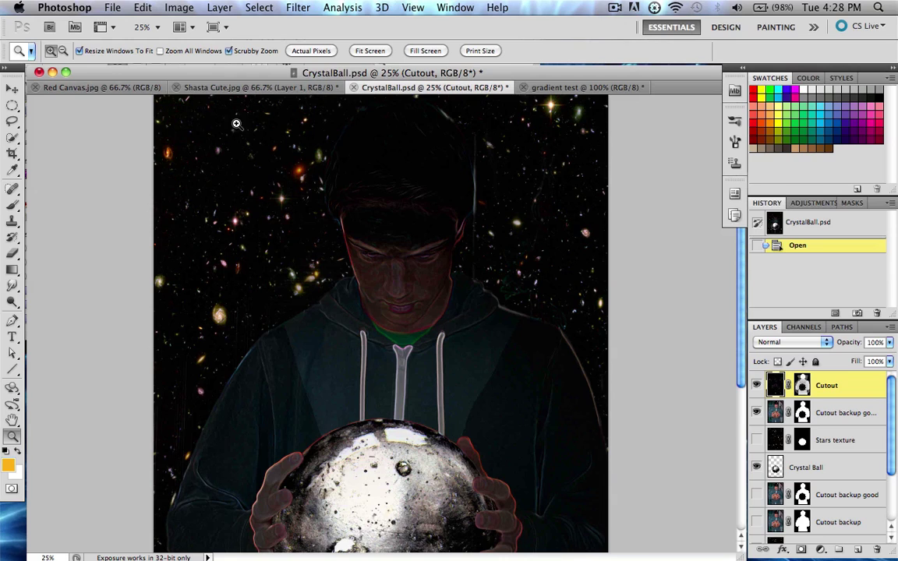
left_click(13, 89)
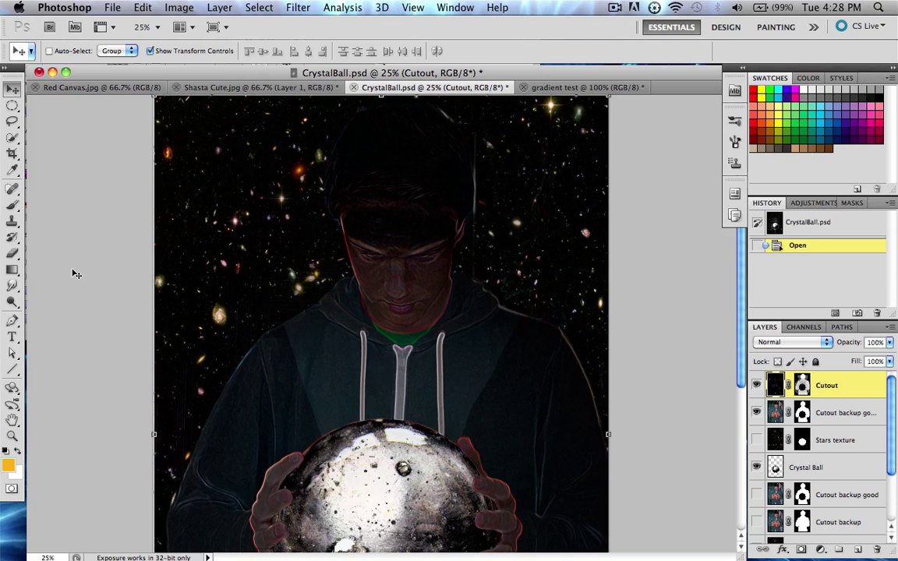
Briefly try the Pen tool, return to the Move tool, and reselect the Cutout layer
left_click(13, 321)
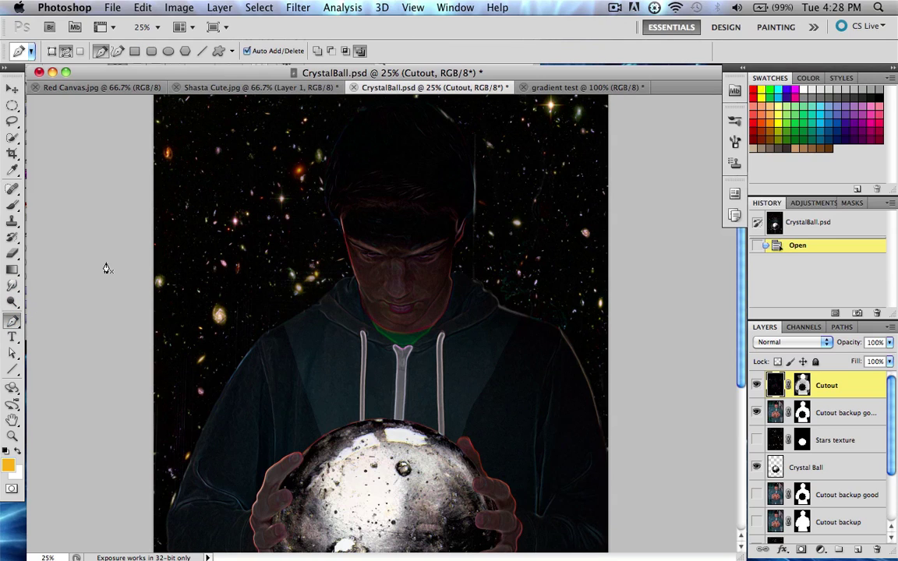
left_click_drag(186, 76, 184, 76)
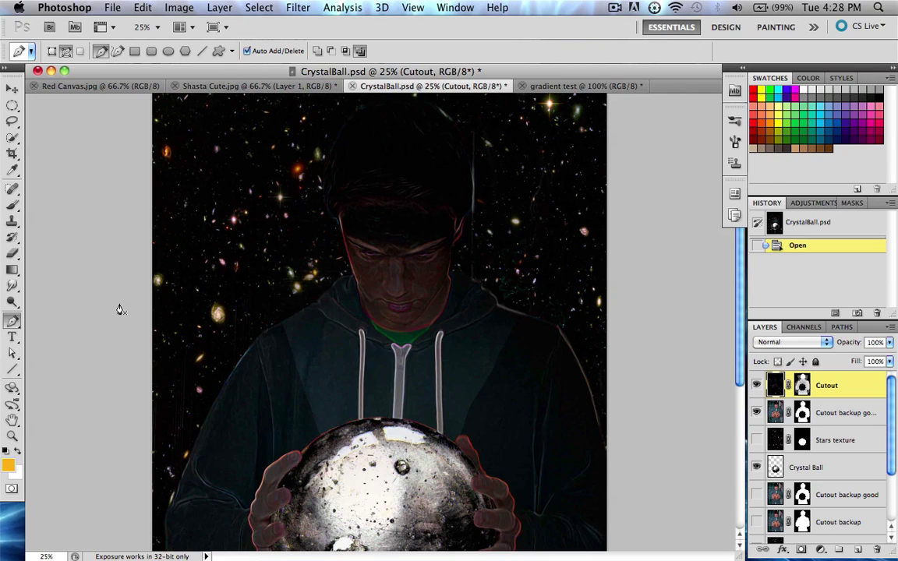
left_click(12, 89)
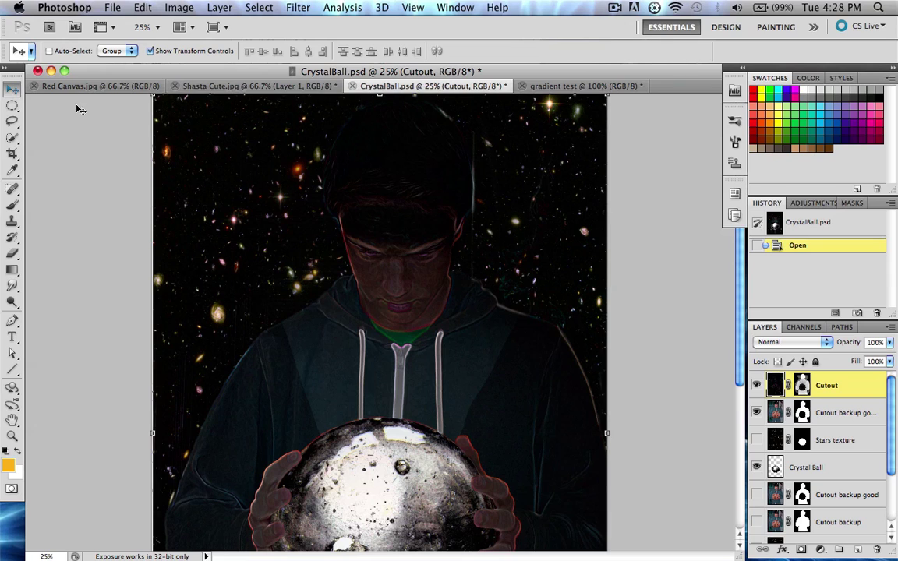
scroll(838, 515, "down", 2)
scroll(838, 491, "up", 2)
left_click(820, 401)
left_click(820, 386)
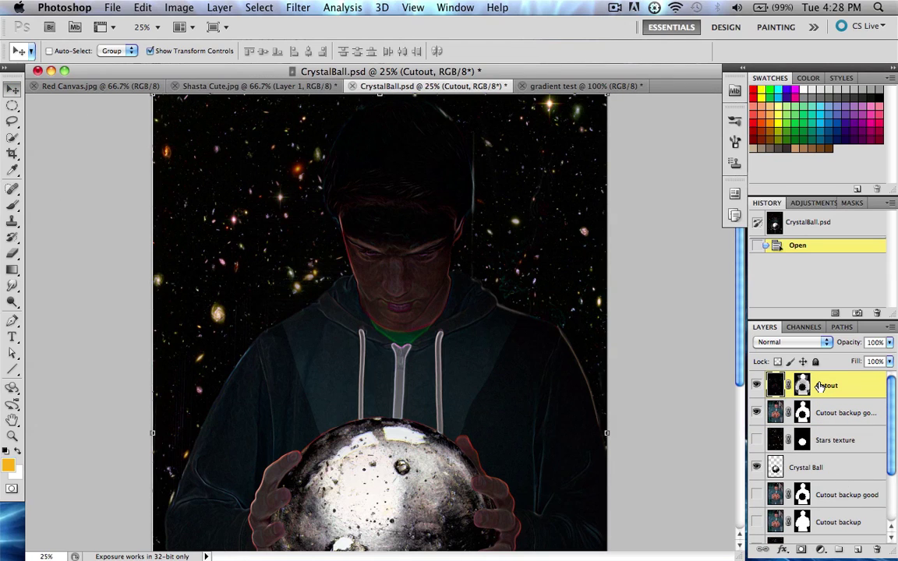